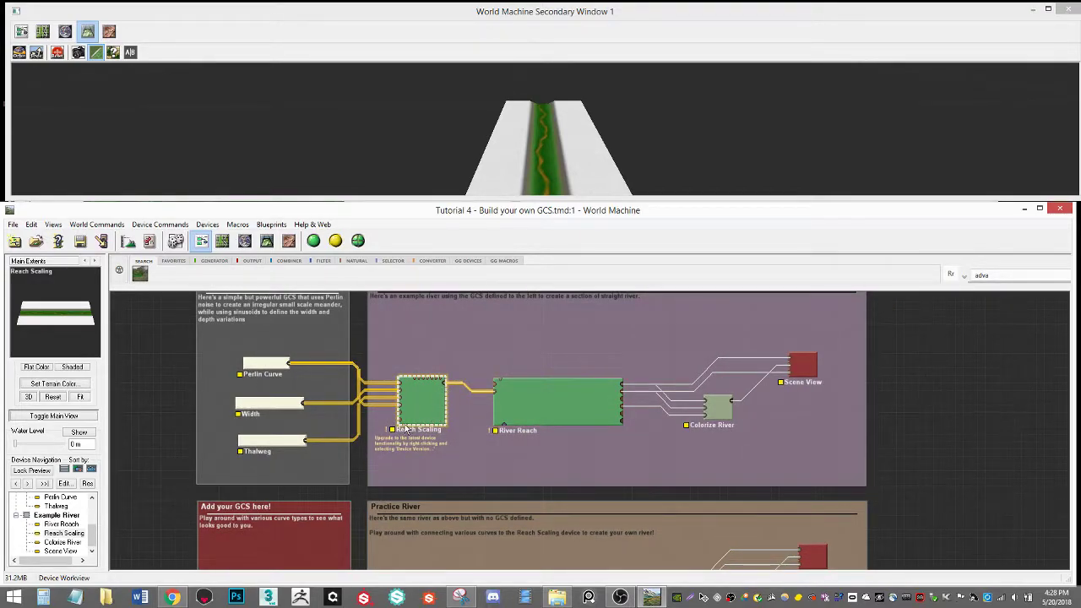
Load the example project "Tutorial 4 - Build your own GCS" from the library.
middle_drag(588, 439, 581, 441)
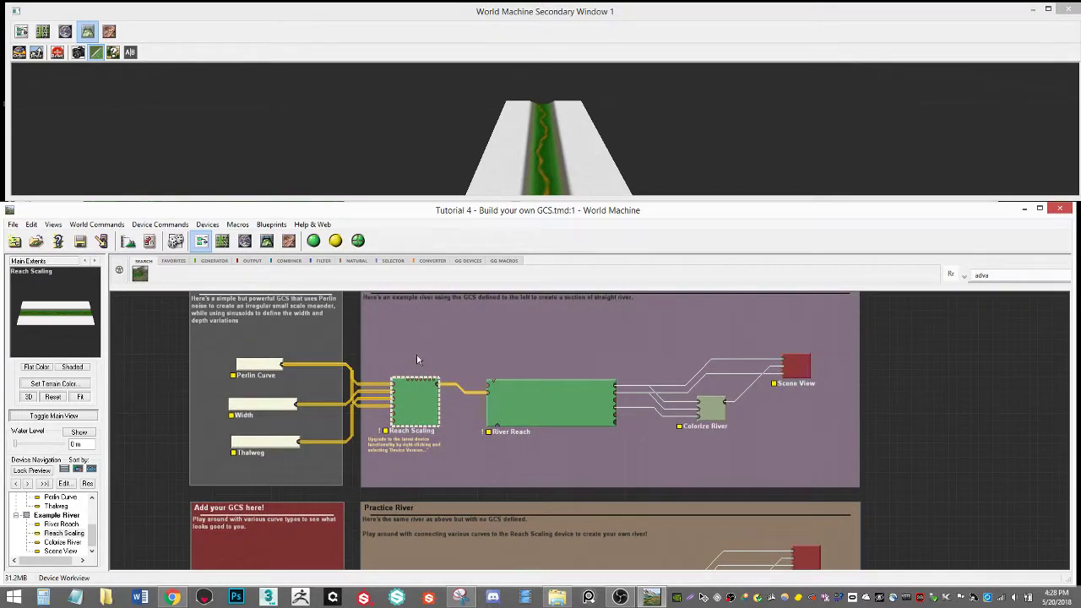
middle_drag(528, 354, 510, 354)
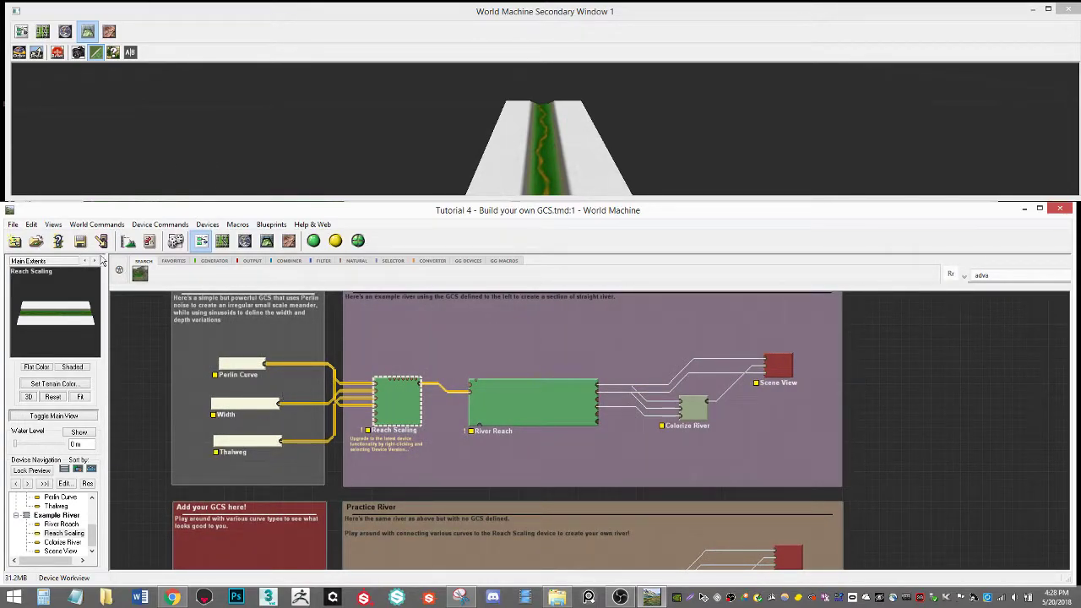
middle_drag(452, 376, 473, 367)
scroll(473, 367, down, 2)
click(57, 243)
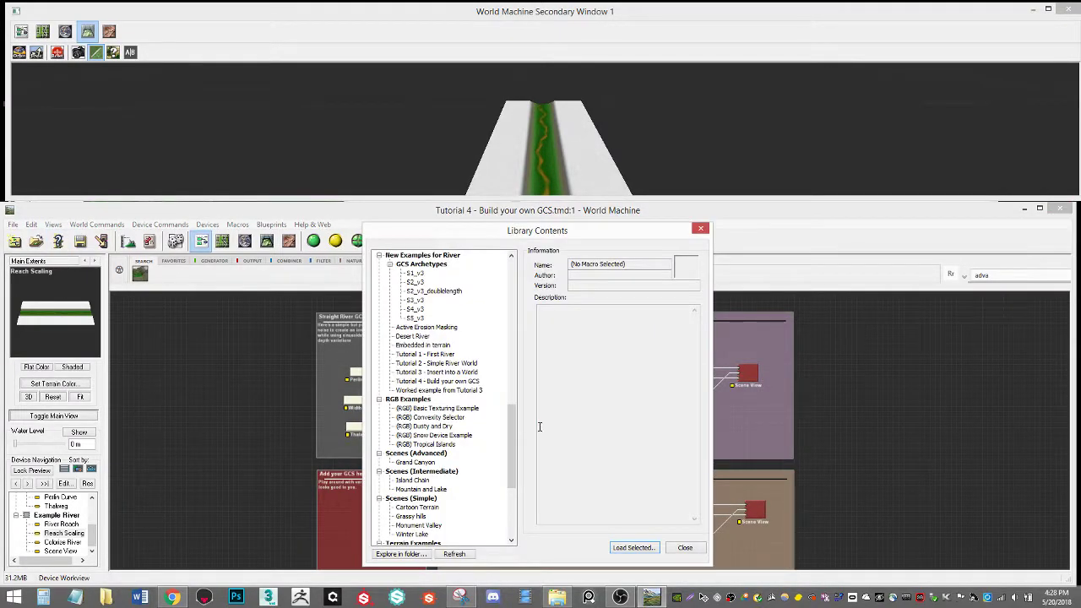
click(415, 381)
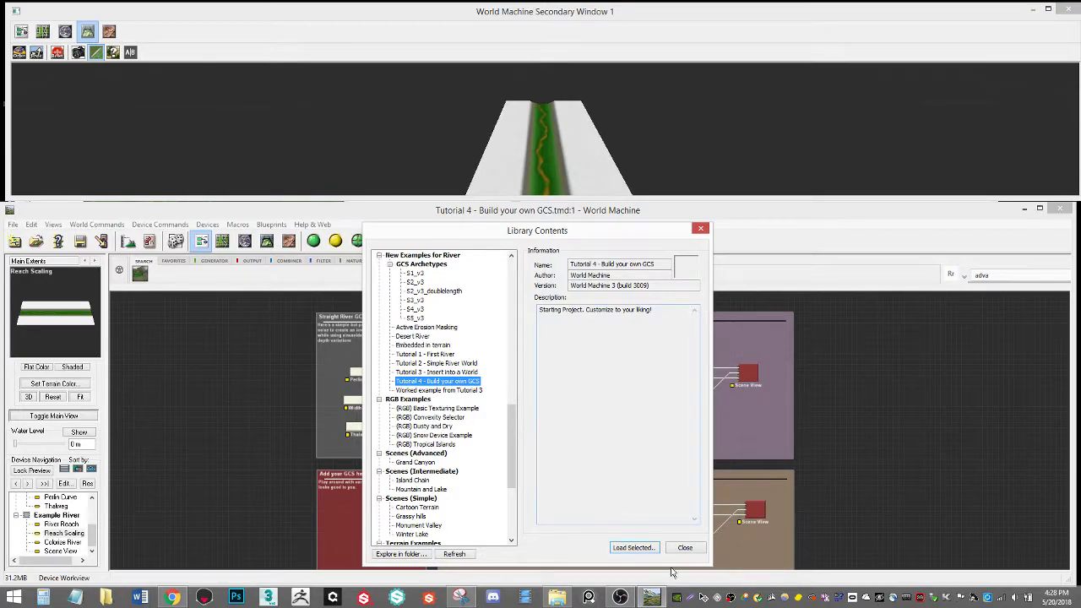
click(632, 548)
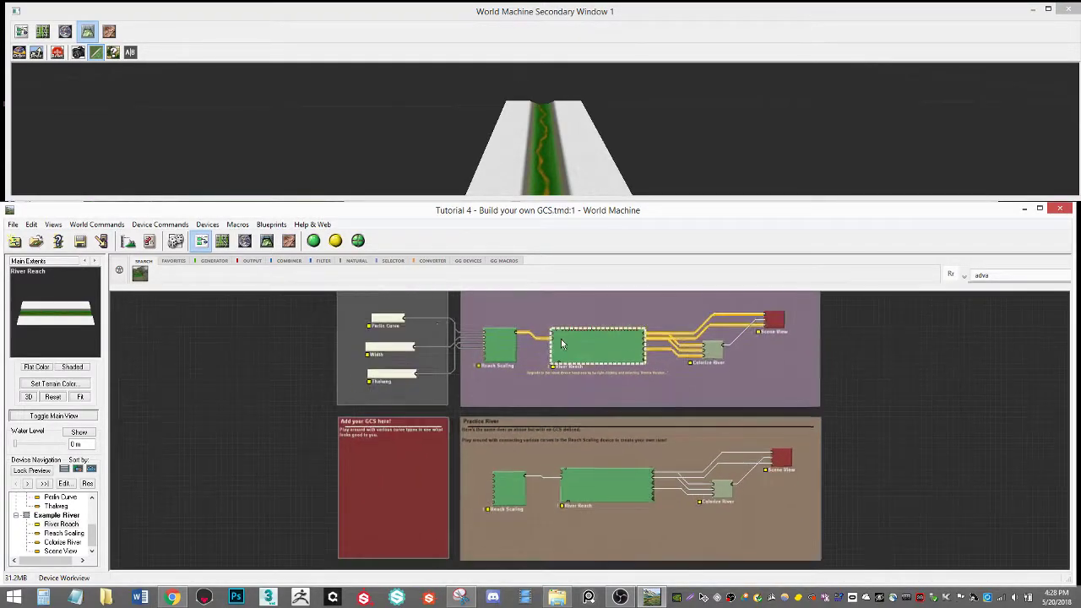
Lock the preview on the River Reach device in the example river group and open that device in the layout view.
scroll(453, 350, up, 1)
scroll(442, 454, down, 1)
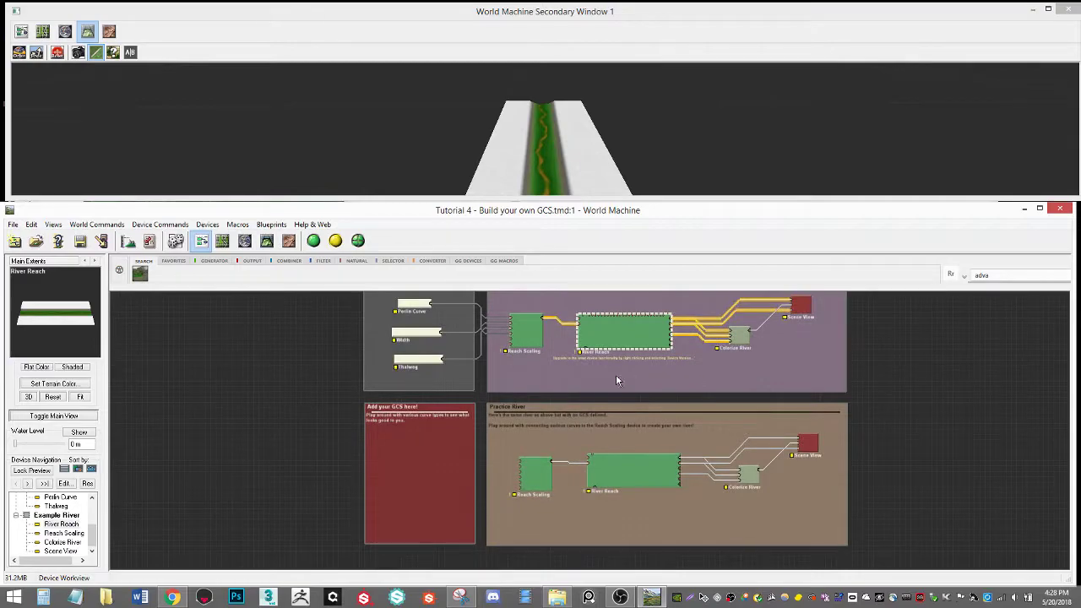
scroll(616, 376, up, 2)
scroll(525, 401, up, 2)
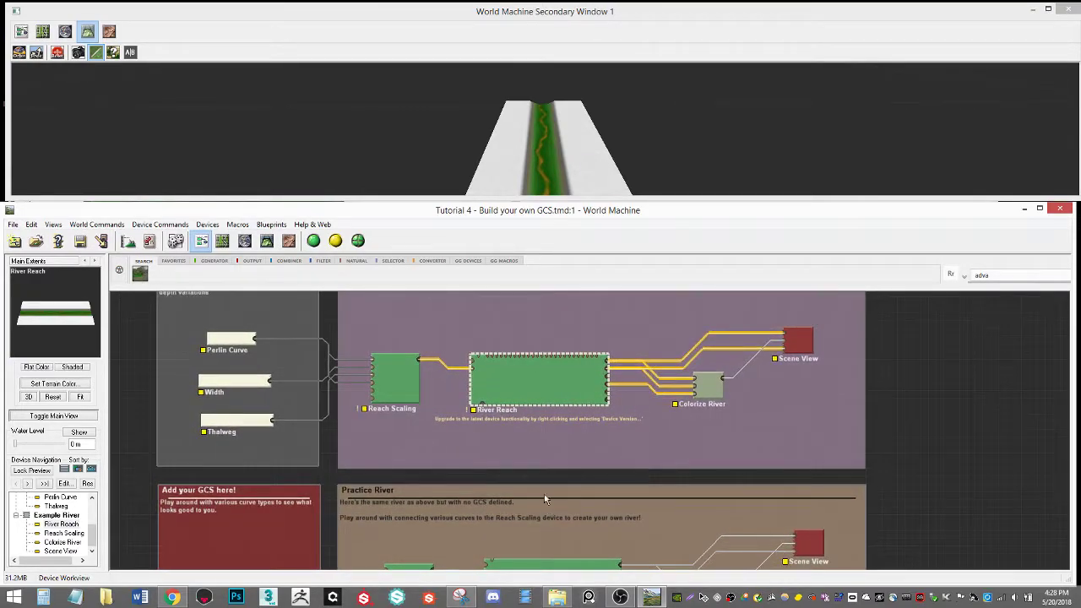
middle_drag(549, 495, 572, 495)
middle_drag(594, 429, 608, 441)
middle_drag(565, 384, 619, 402)
key(ctrl+f)
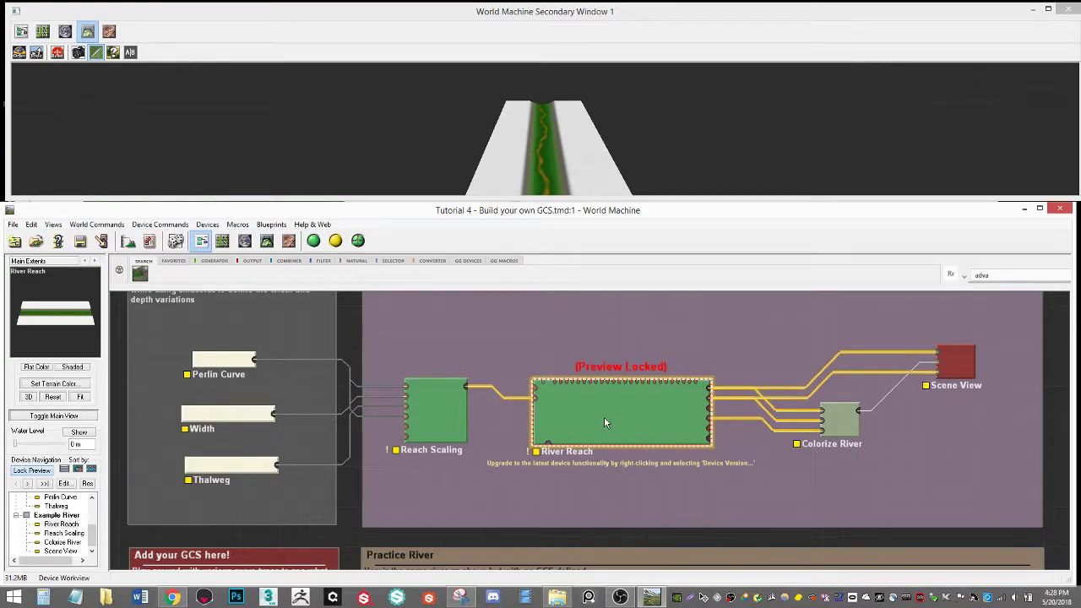
double_click(603, 422)
Redraw the river reach as a winding path with several meanders along the existing straight valley.
drag(413, 427, 369, 404)
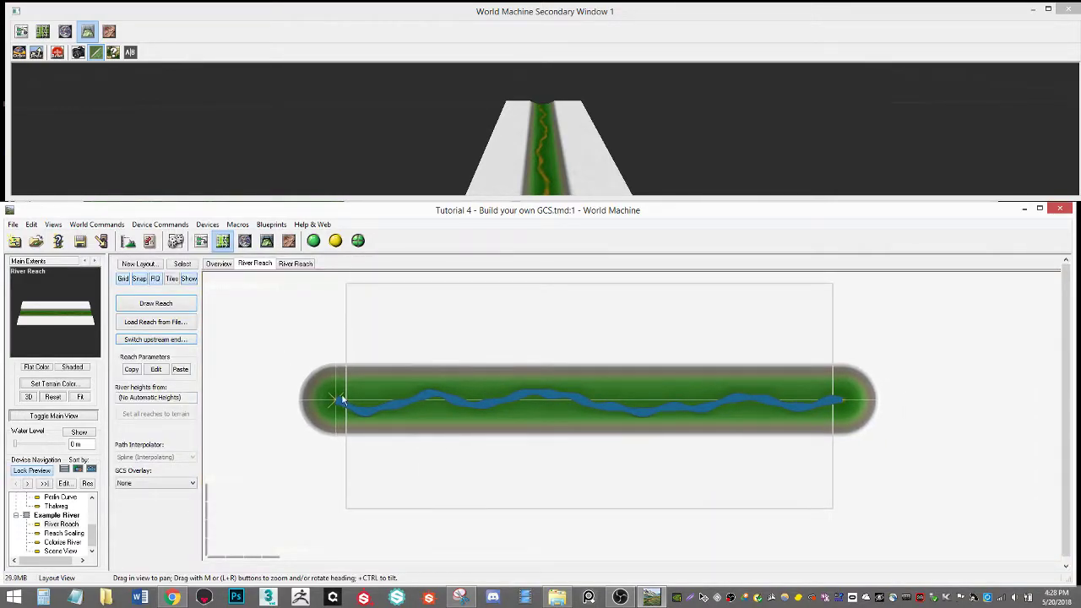
drag(447, 401, 478, 437)
drag(575, 415, 536, 408)
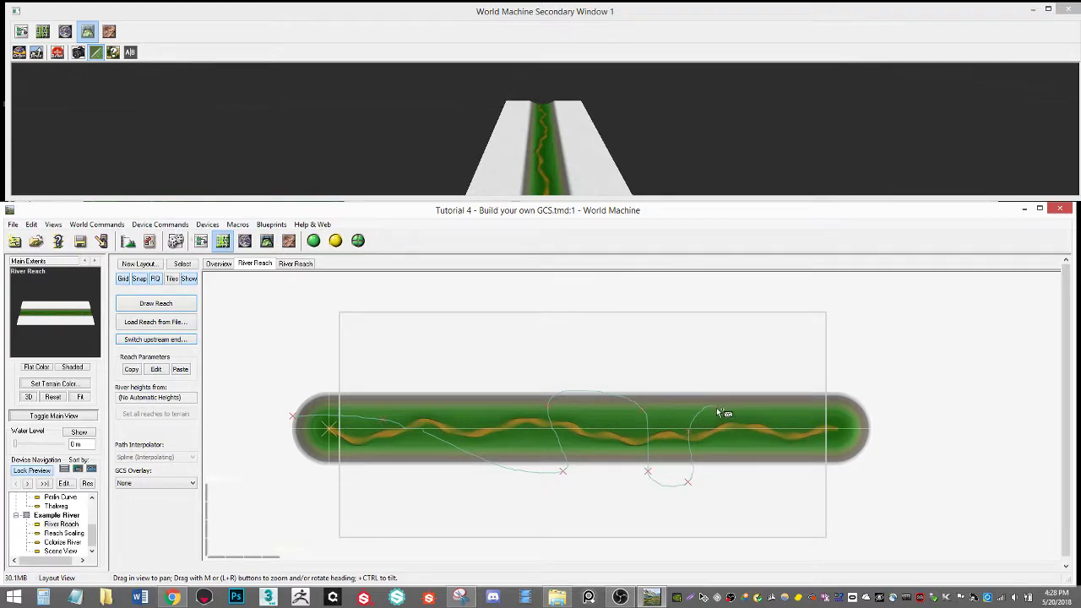
drag(892, 388, 897, 387)
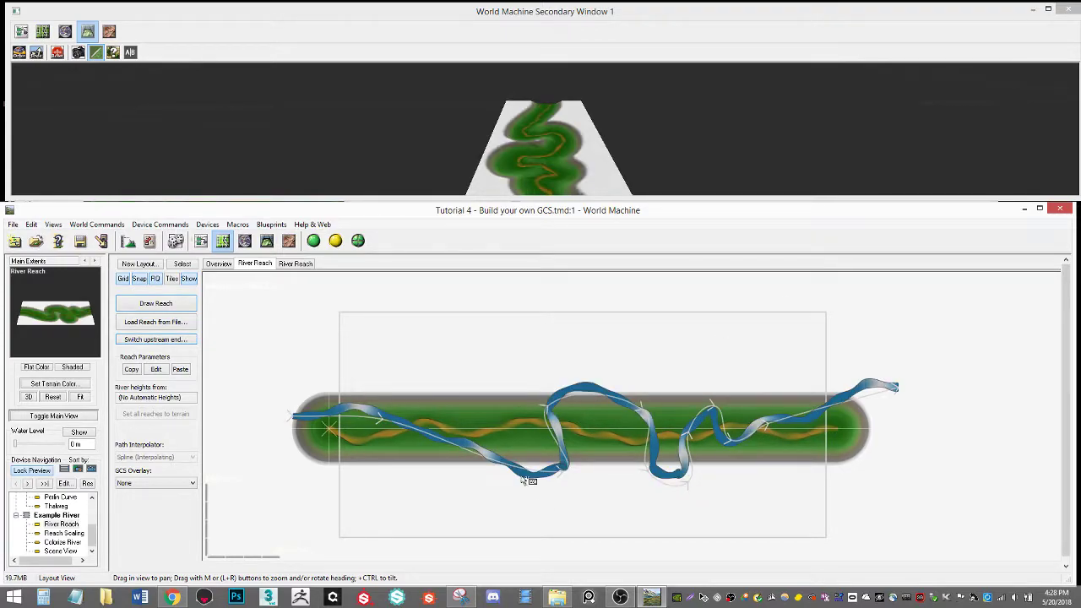
Reshape the long upstream stretch of the reach into additional bends before the first large meander.
scroll(529, 467, up, 1)
scroll(632, 409, up, 1)
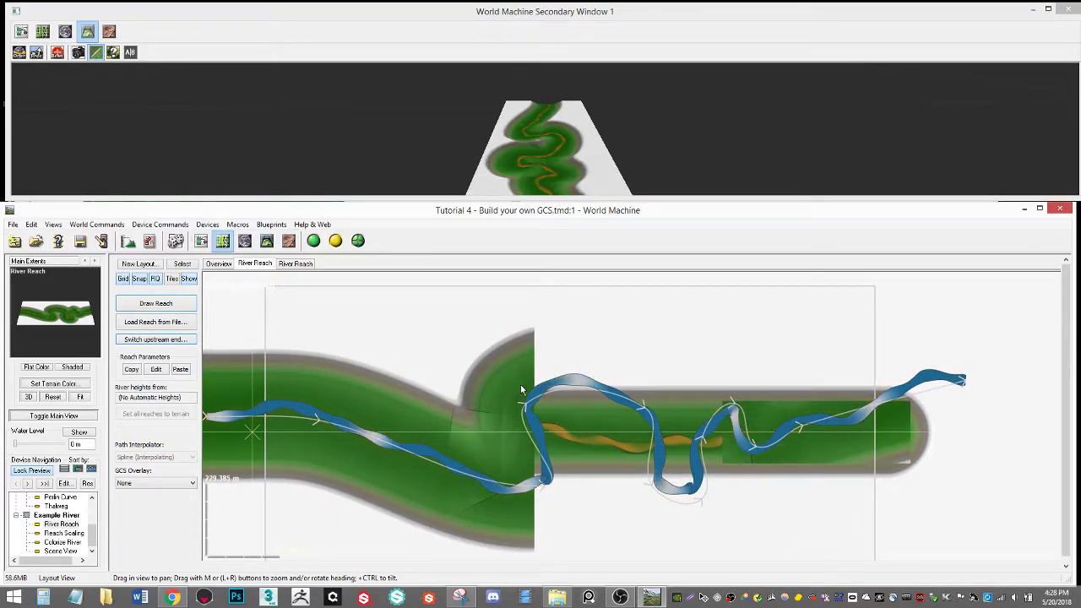
drag(595, 439, 627, 437)
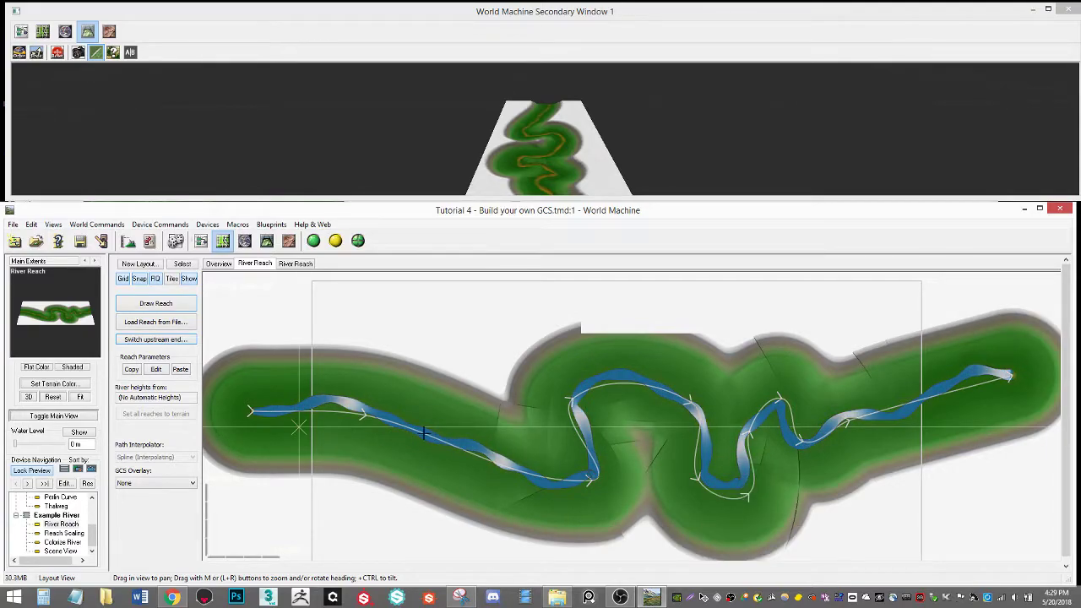
drag(383, 420, 382, 458)
drag(441, 473, 443, 432)
drag(505, 461, 485, 504)
drag(554, 506, 521, 466)
scroll(638, 447, down, 1)
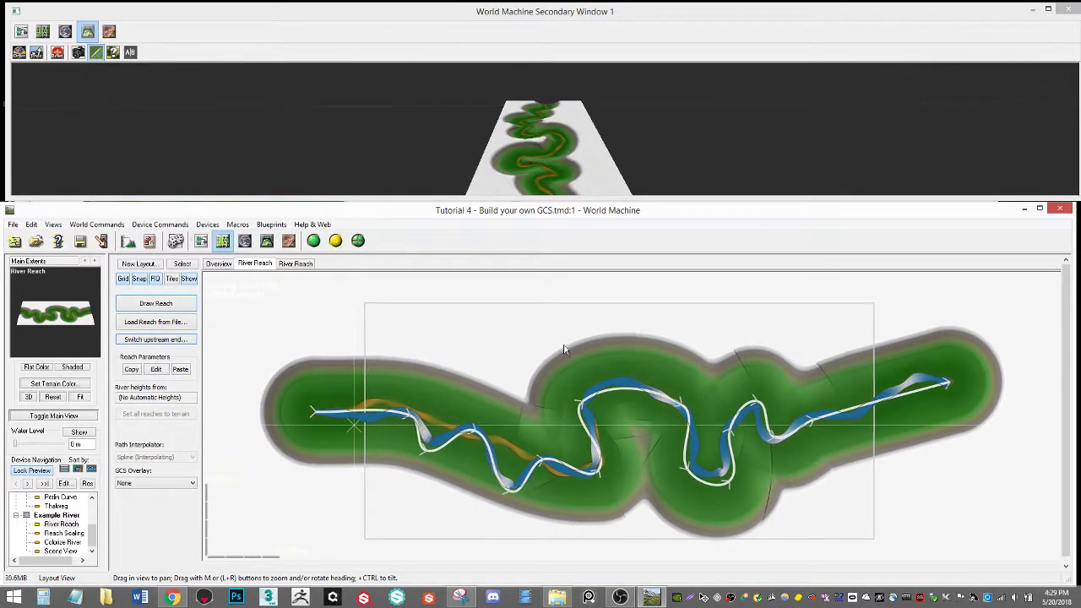
Bend the reach path into small kinks on the steep segment just before the large central meander.
scroll(510, 435, up, 6)
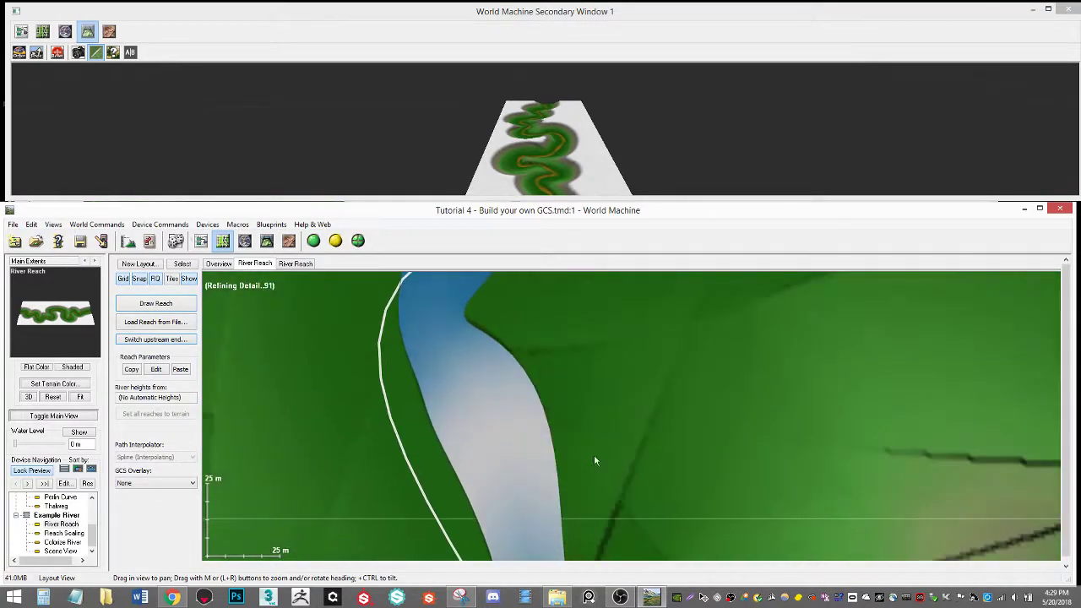
drag(409, 462, 425, 441)
drag(429, 489, 392, 515)
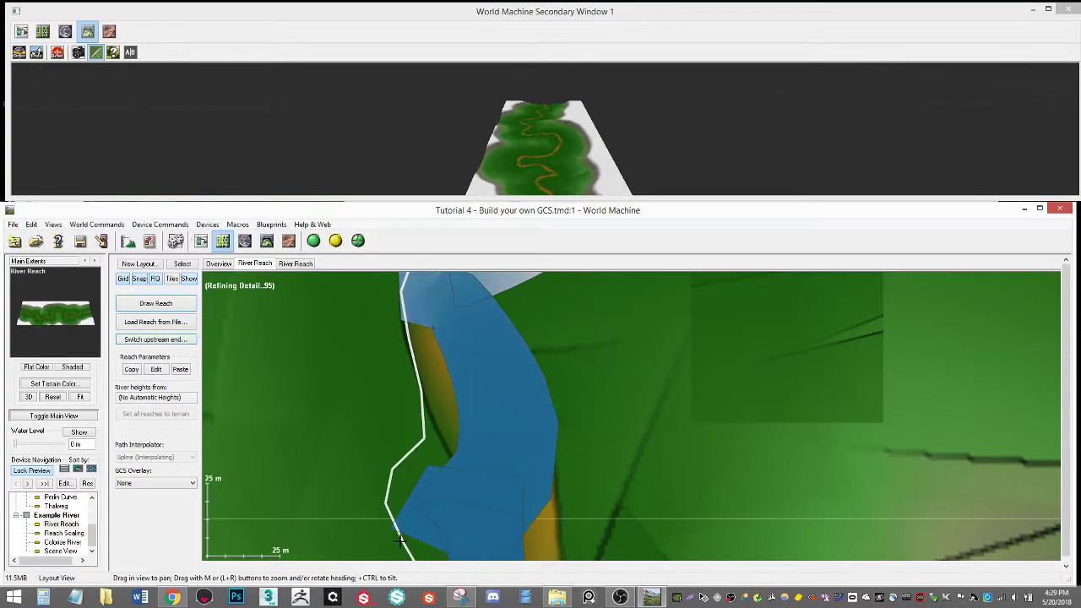
scroll(686, 439, down, 3)
scroll(687, 440, down, 5)
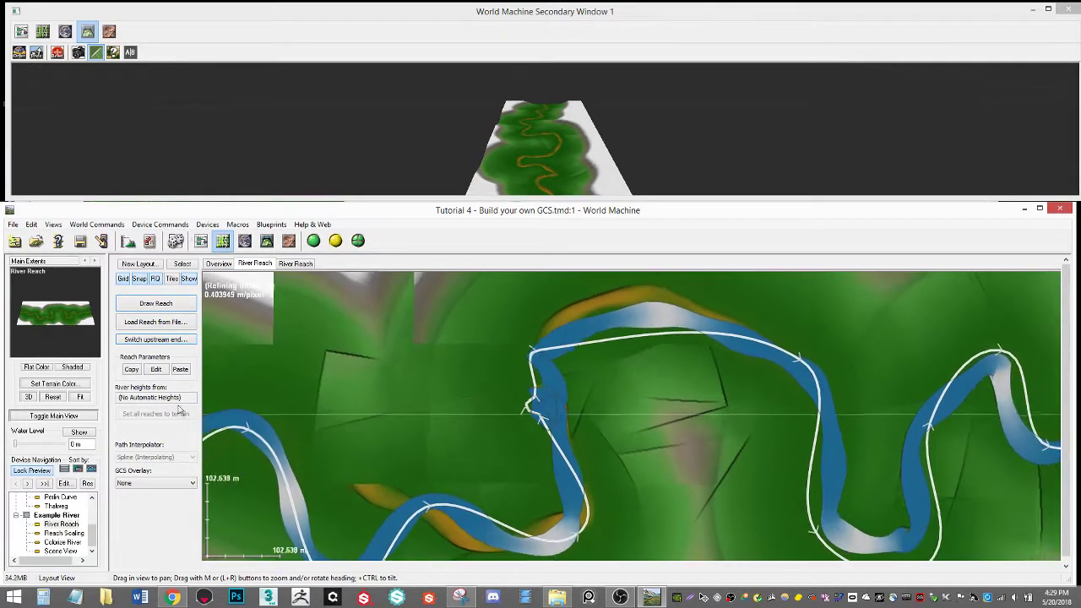
scroll(504, 440, down, 2)
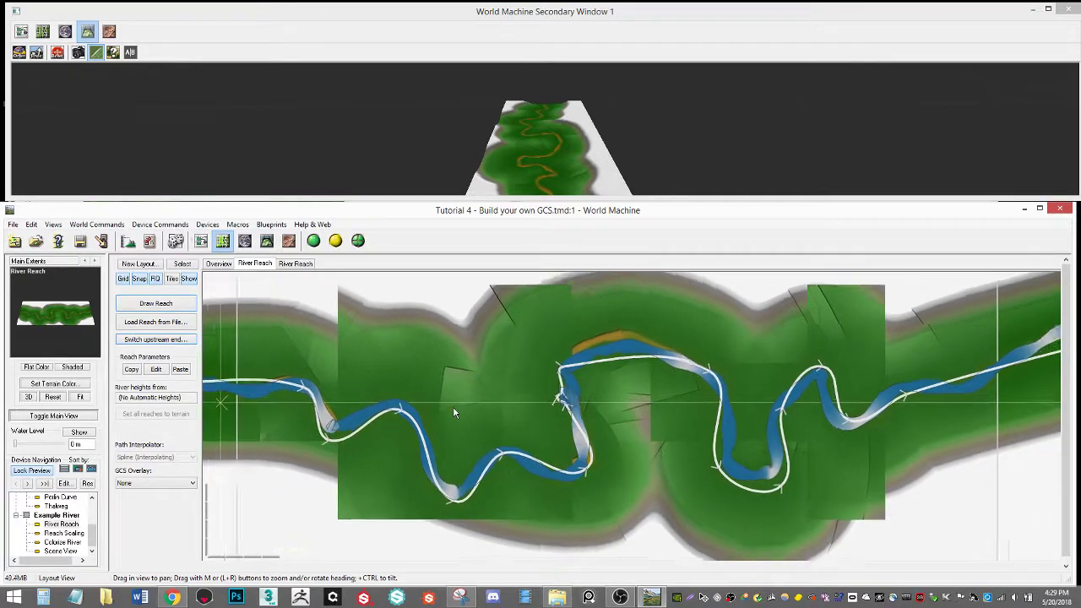
Redraw the reach as a nearly straight three-point line running across the length of the terrain.
click(154, 300)
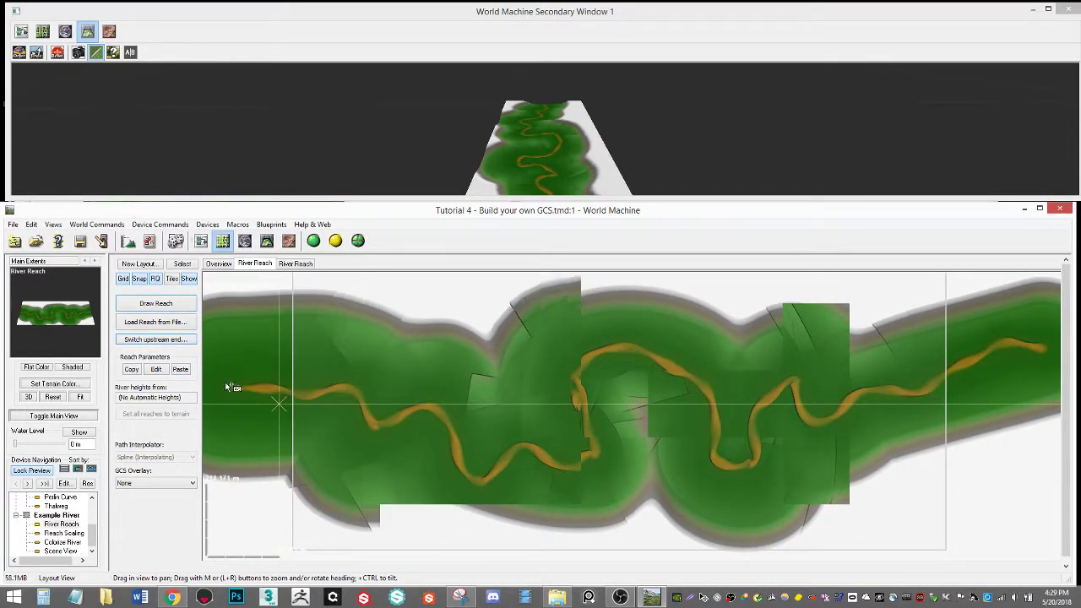
click(223, 381)
click(804, 383)
double_click(986, 392)
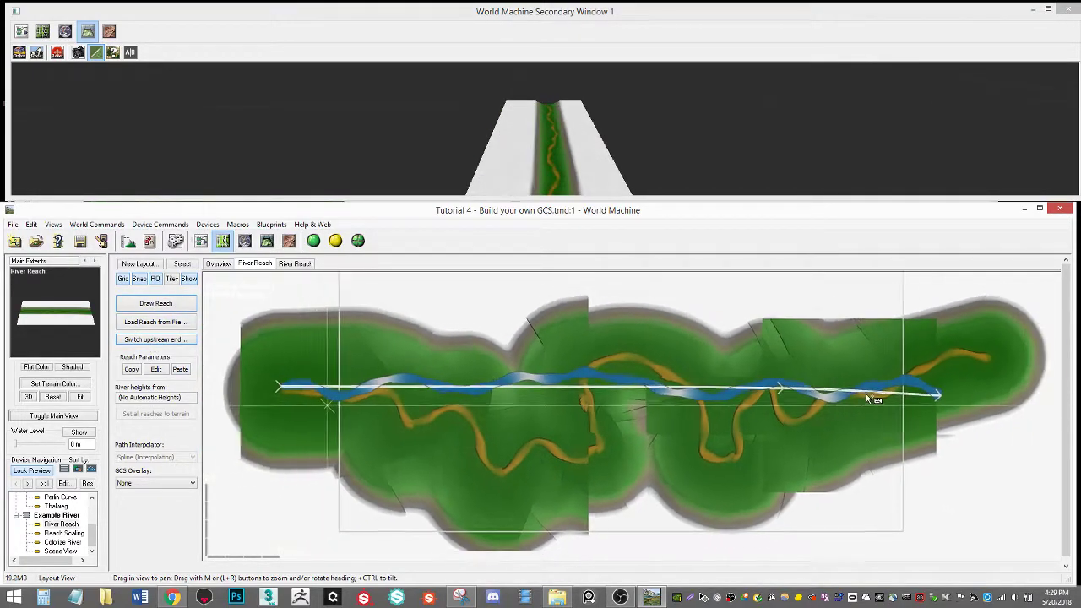
scroll(873, 397, down, 2)
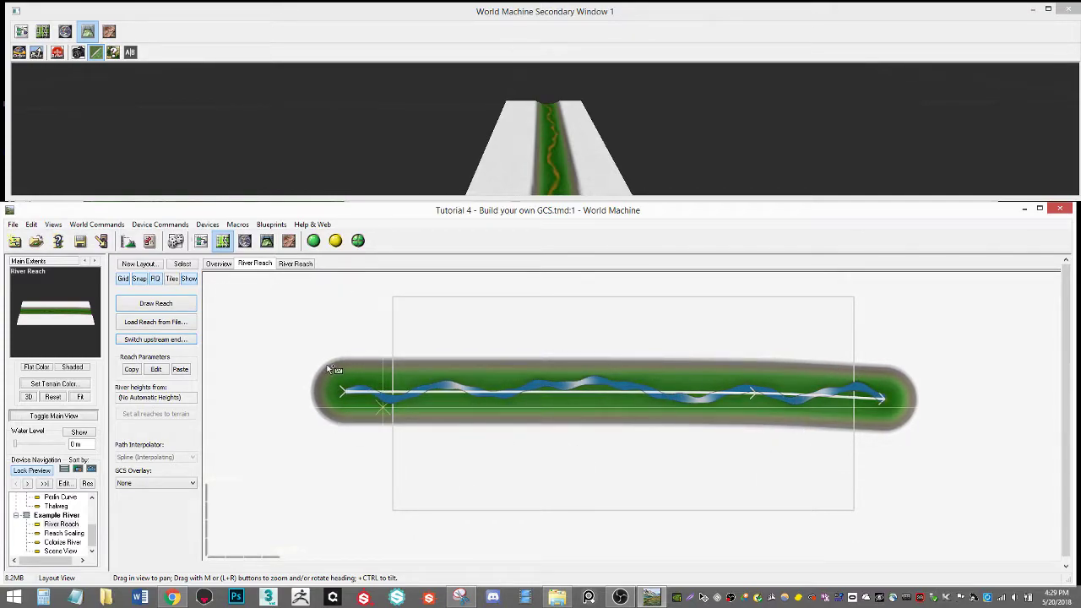
scroll(327, 363, up, 1)
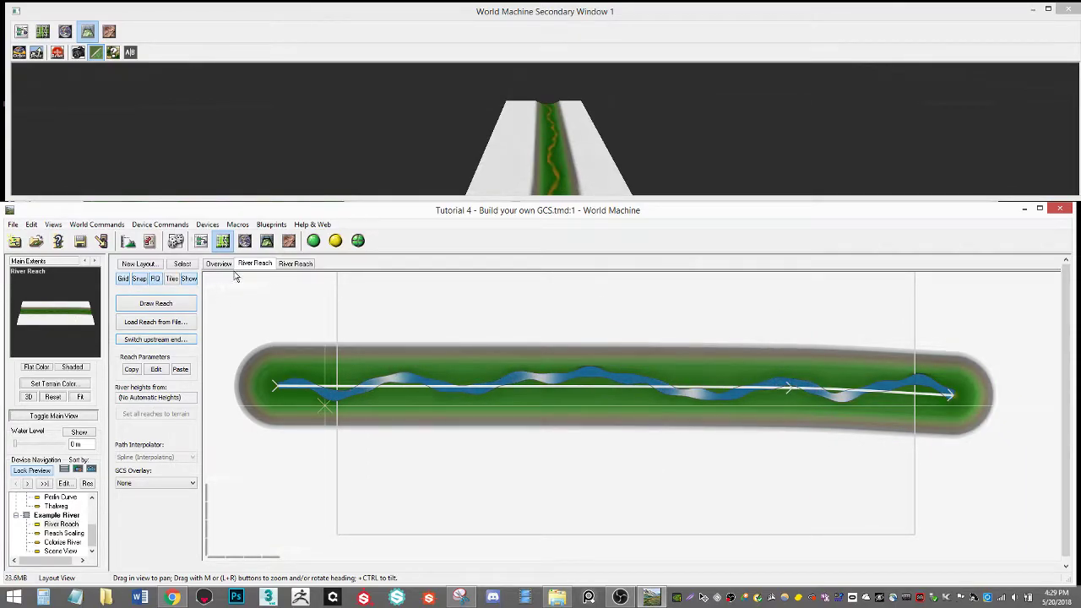
Return to the device workview and rotate the 3D preview to view the river lengthwise from the side.
key(F5)
mouse_move(507, 156)
mouse_down()
mouse_move(439, 169)
mouse_move(511, 159)
mouse_up()
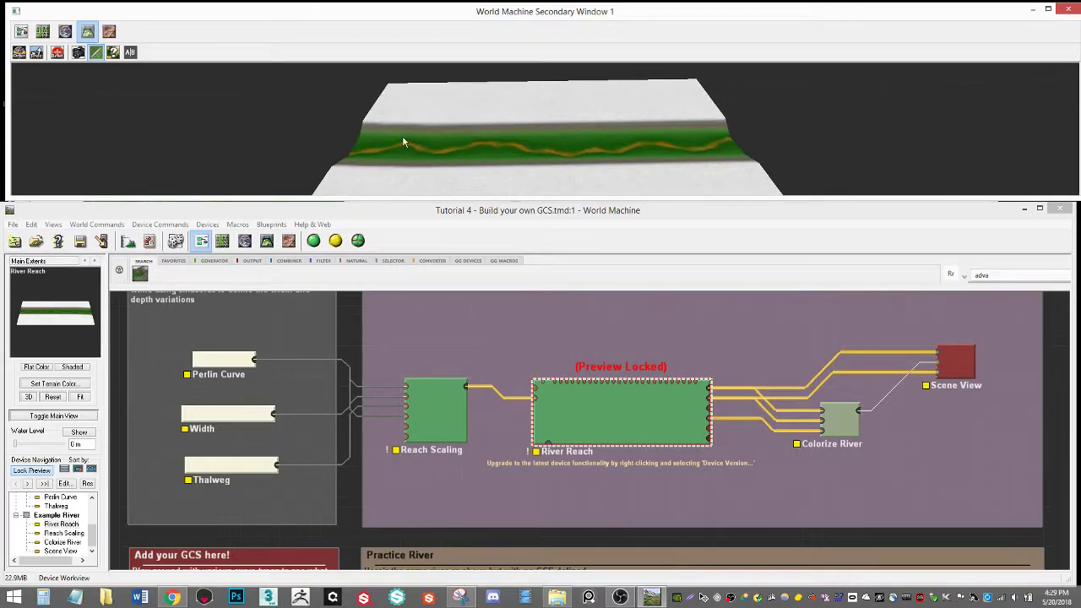
click(54, 227)
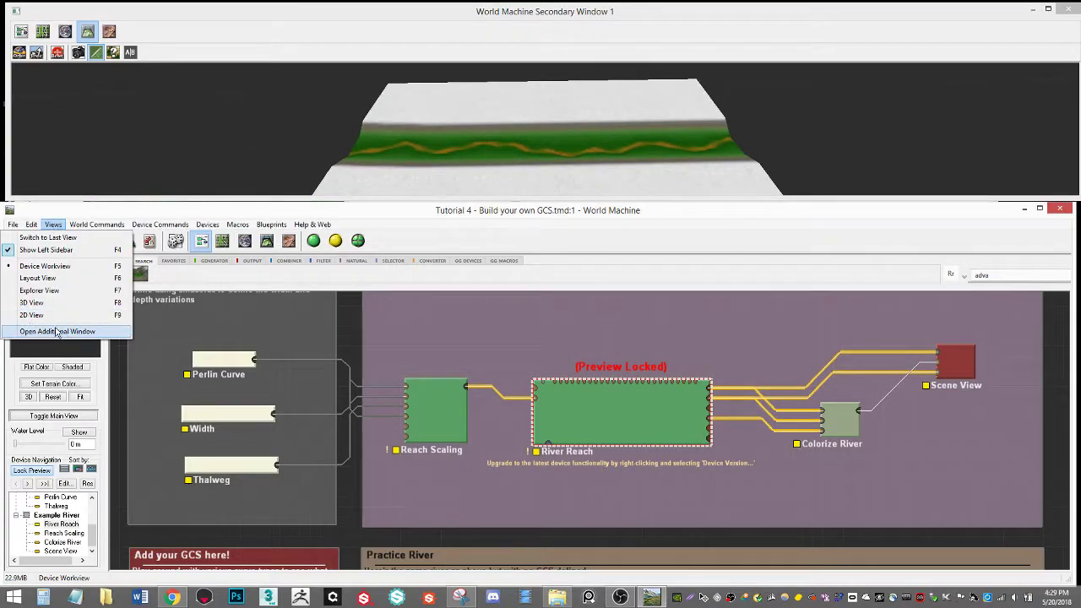
click(520, 402)
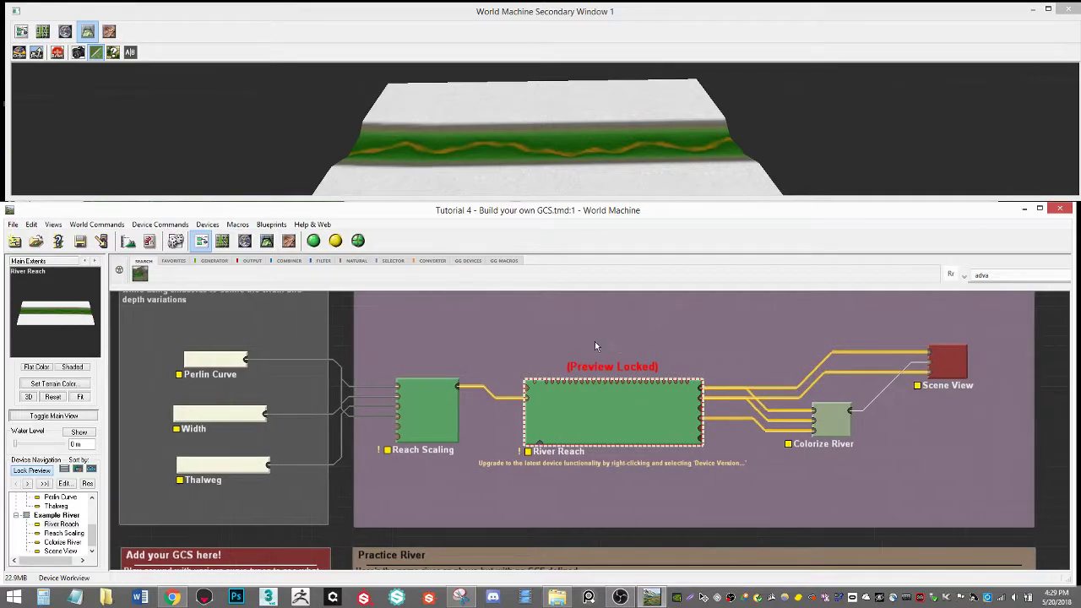
Examine the Reach Scaling and River Reach devices of the example river, including their upgrade notes.
scroll(546, 347, down, 2)
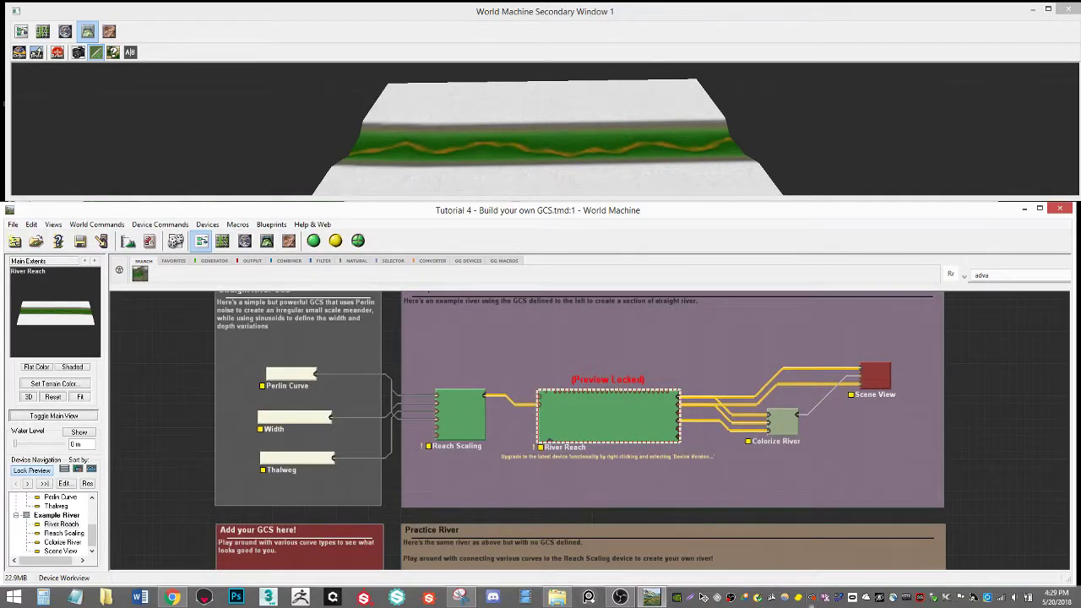
scroll(637, 488, down, 1)
scroll(561, 439, up, 3)
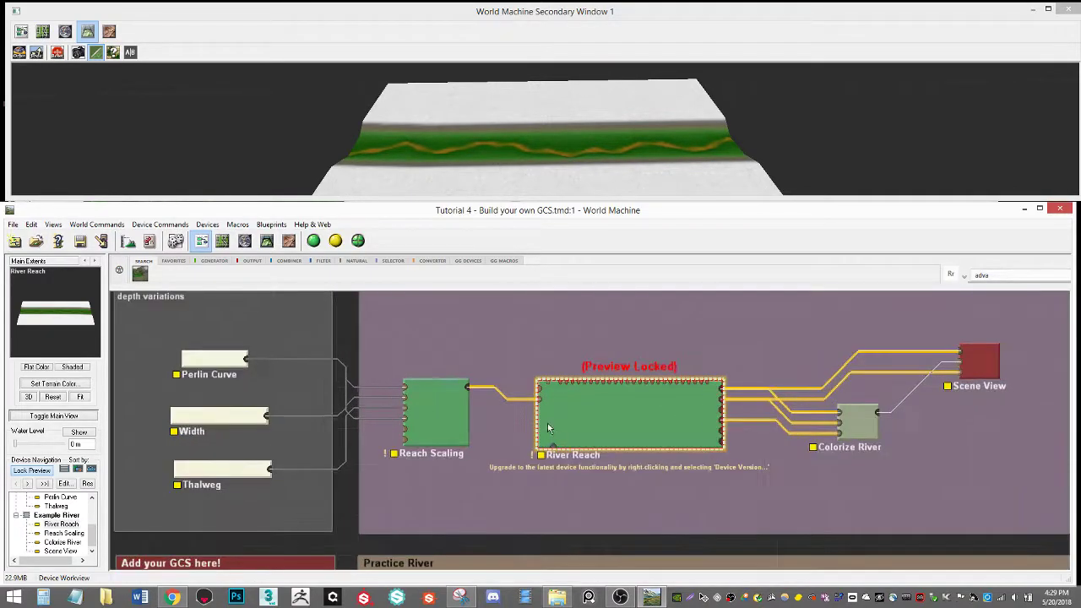
scroll(705, 421, down, 1)
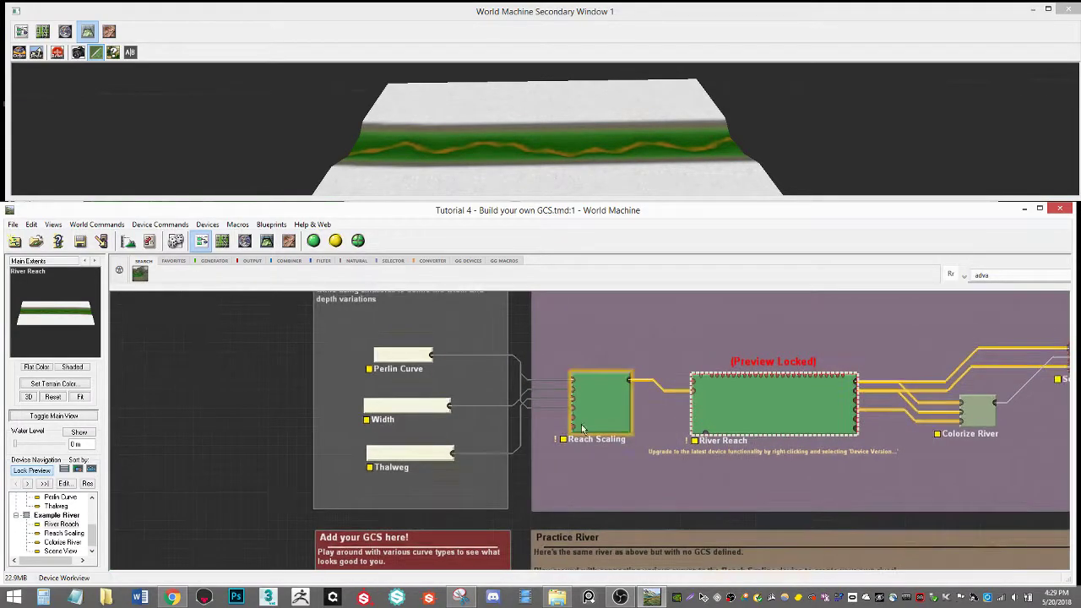
scroll(609, 418, up, 2)
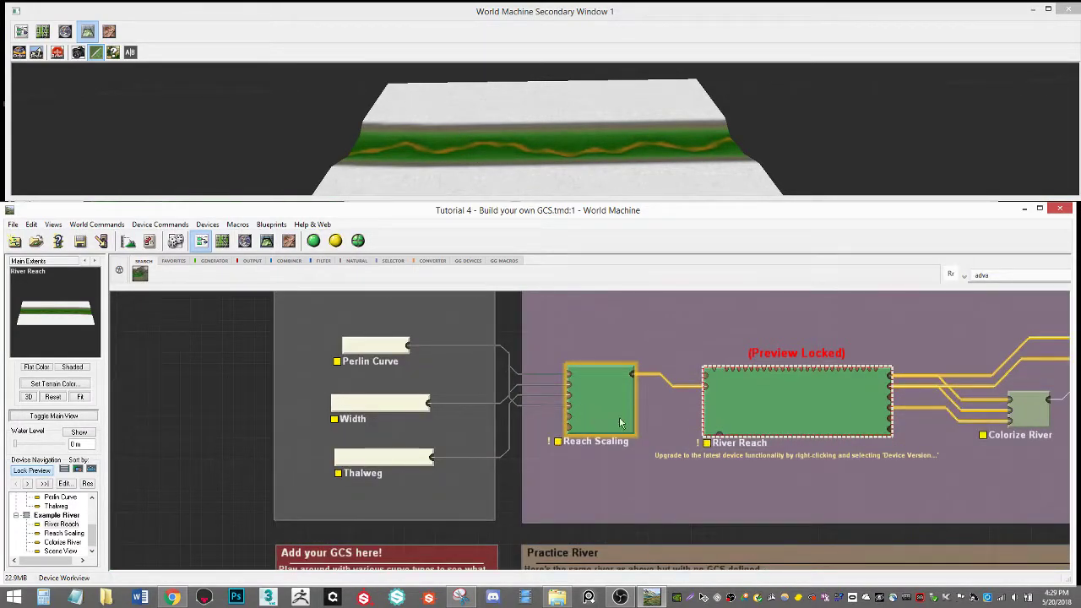
click(613, 393)
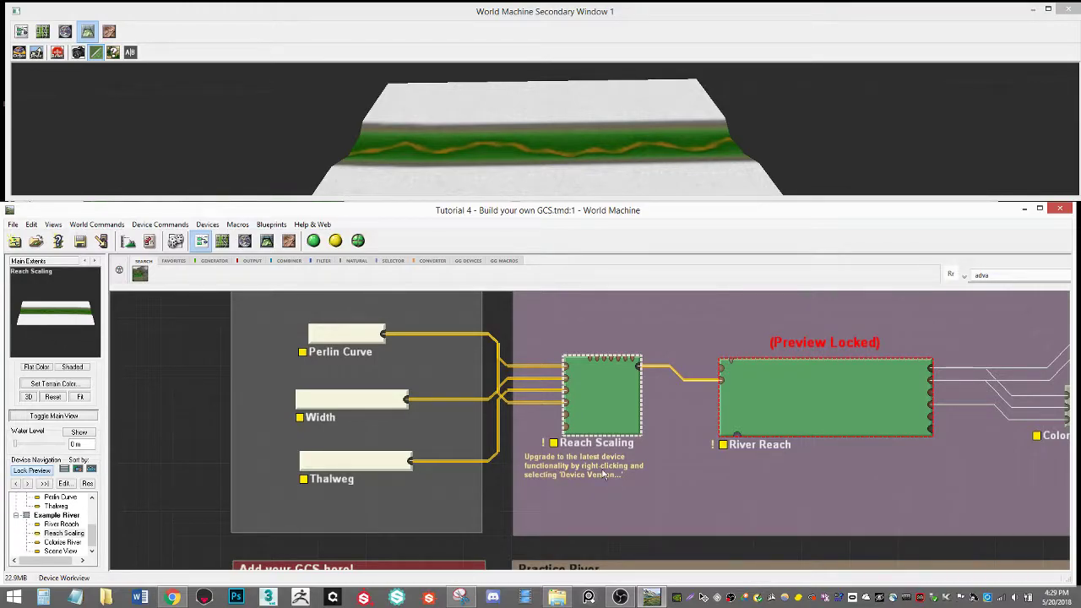
click(759, 415)
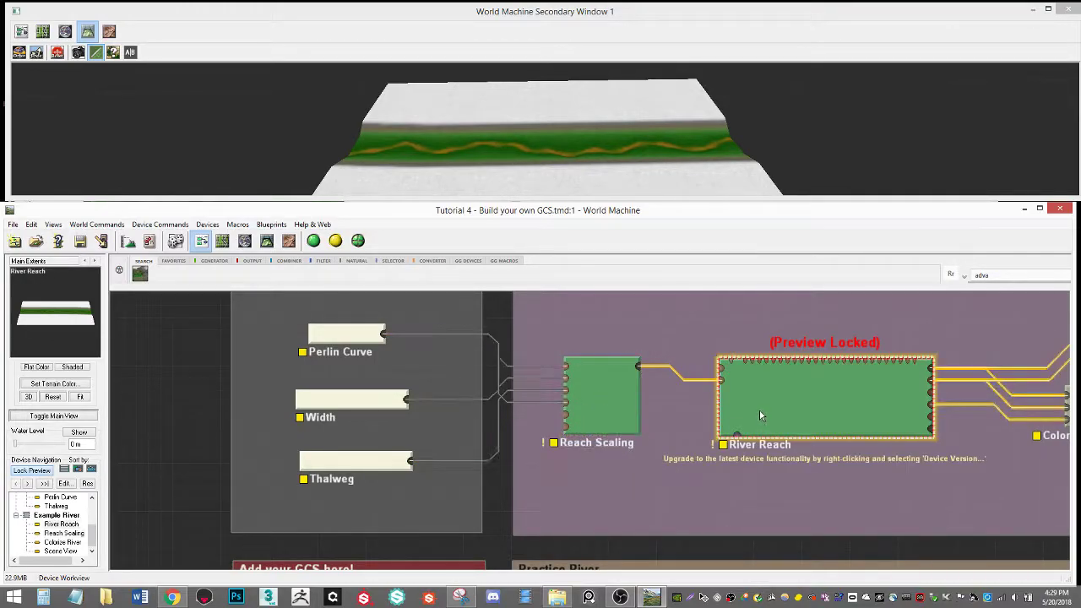
Examine the device versions available for the example river's Reach Scaling device without changing its version.
click(594, 418)
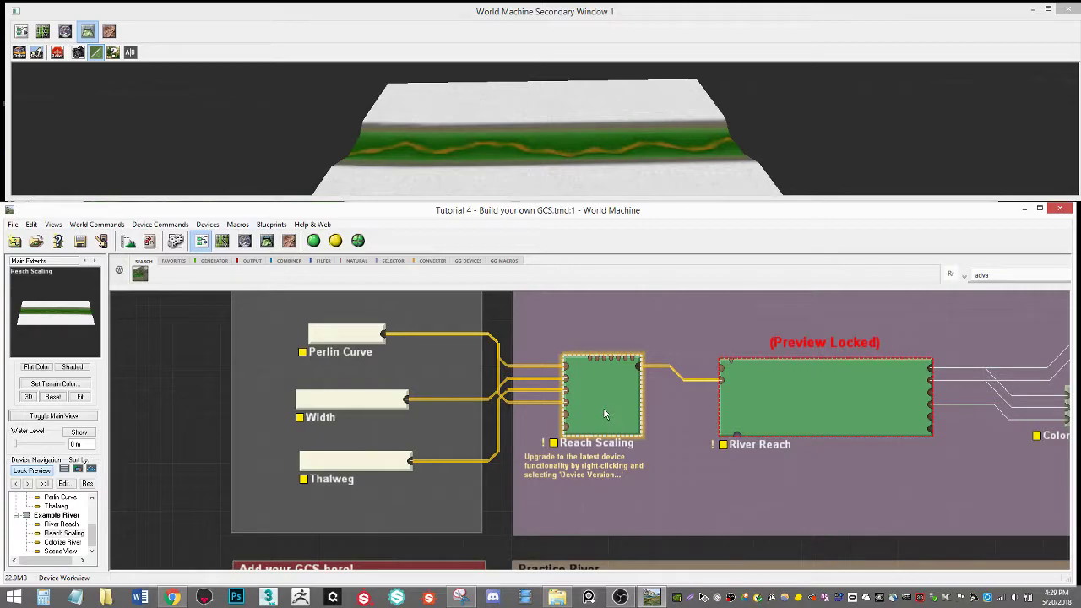
right_click(589, 405)
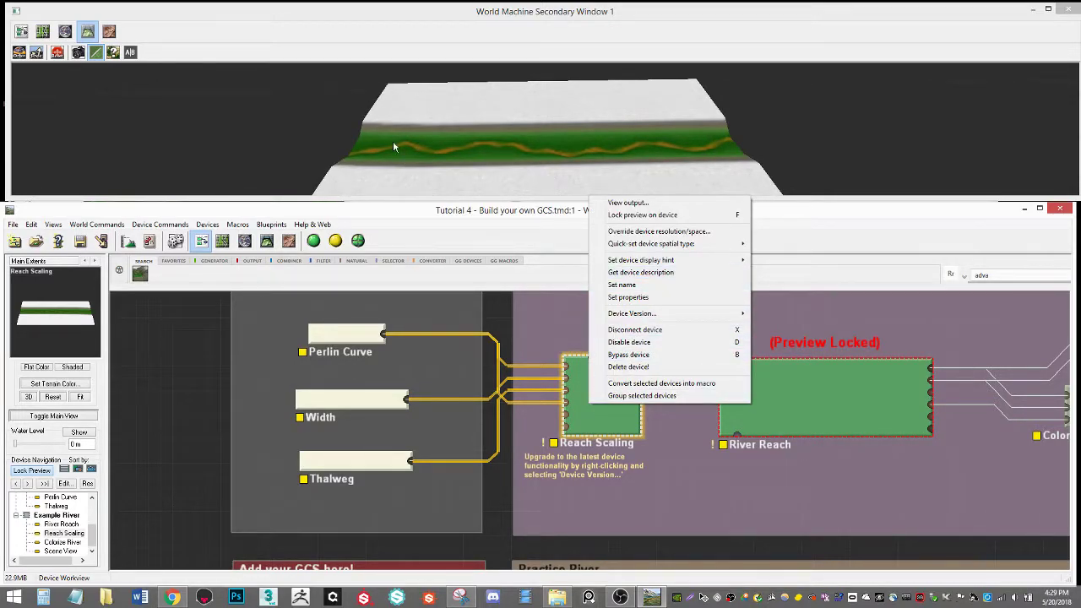
click(606, 420)
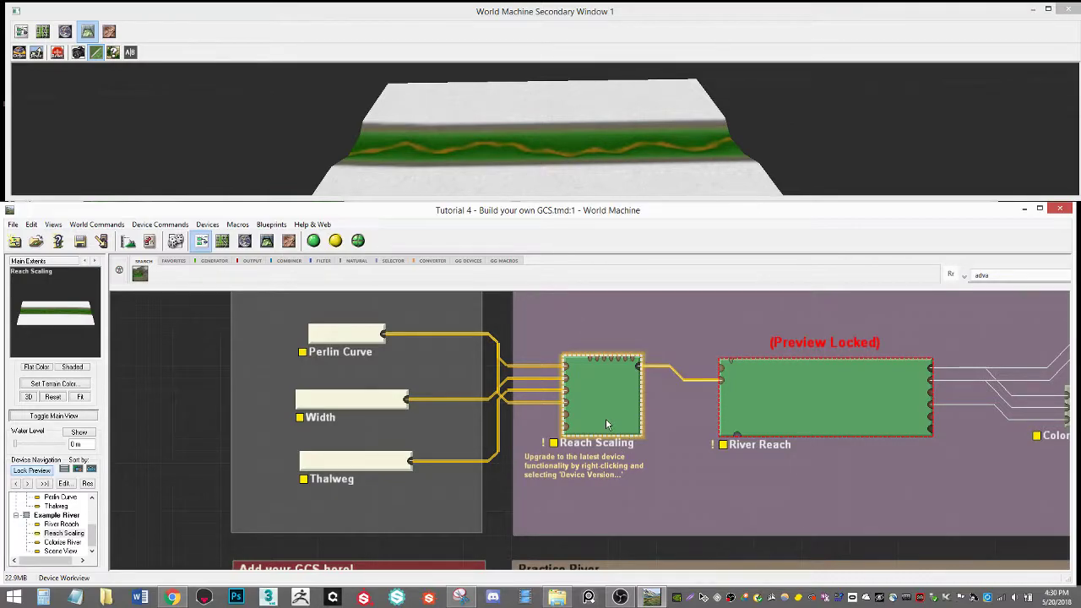
right_click(605, 418)
mouse_move(662, 333)
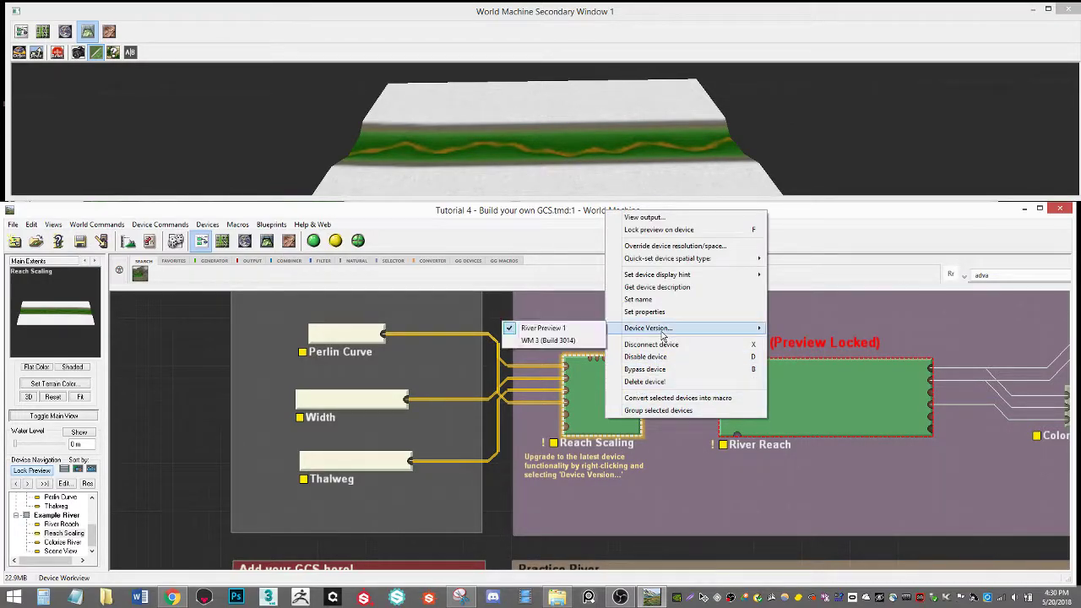
right_click(591, 419)
mouse_move(631, 331)
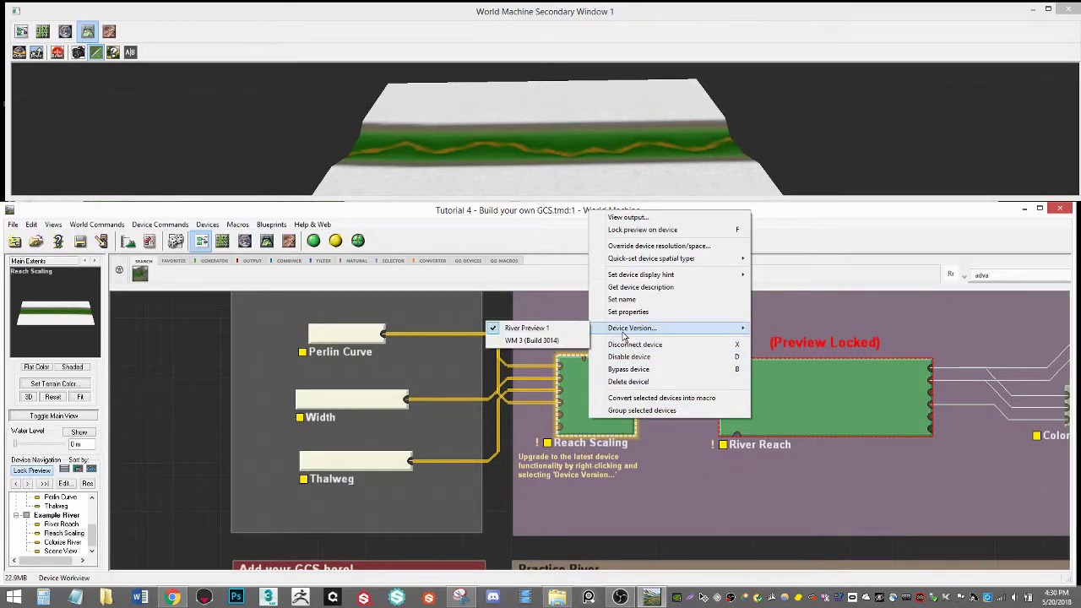
middle_drag(584, 412, 636, 394)
Search the devices for "reach" and place a Reach Character device in the empty area beside the curve group.
scroll(683, 392, down, 1)
right_click(261, 431)
click(187, 332)
drag(989, 276, 957, 275)
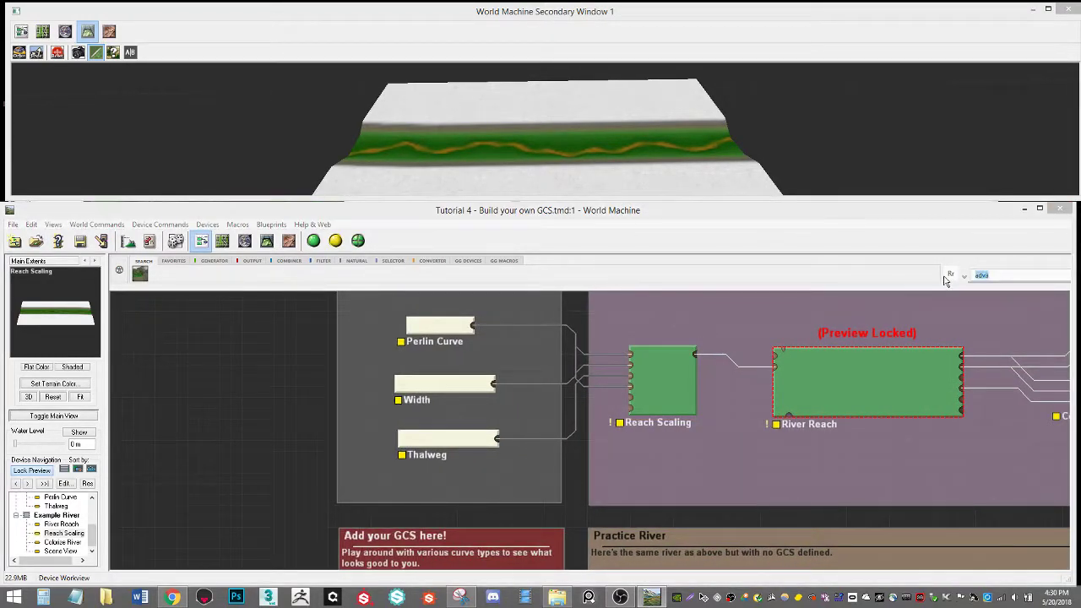
text(reach sc)
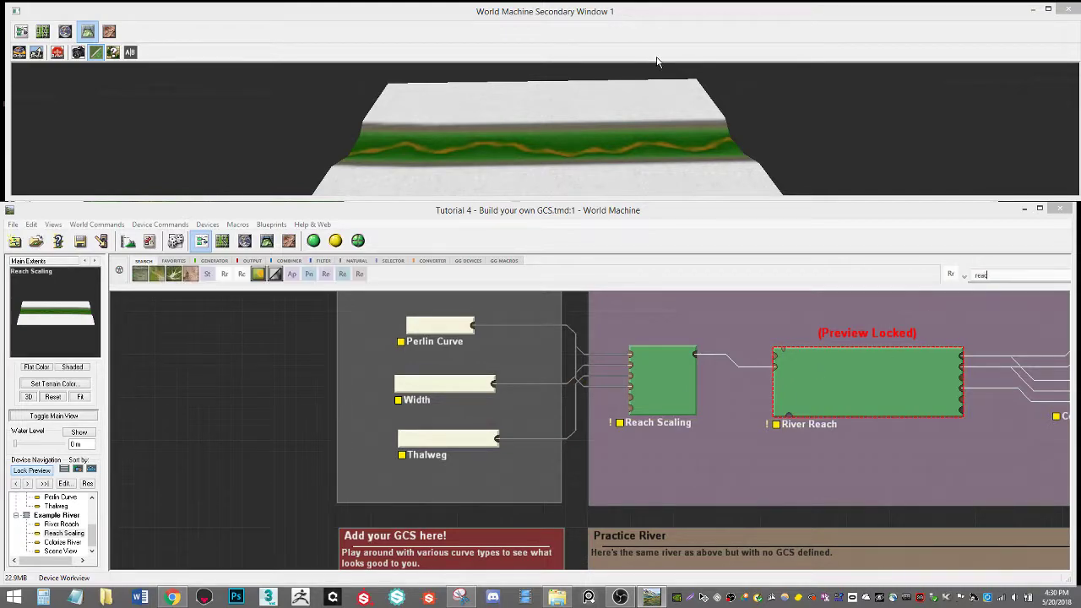
key(BackSpace)
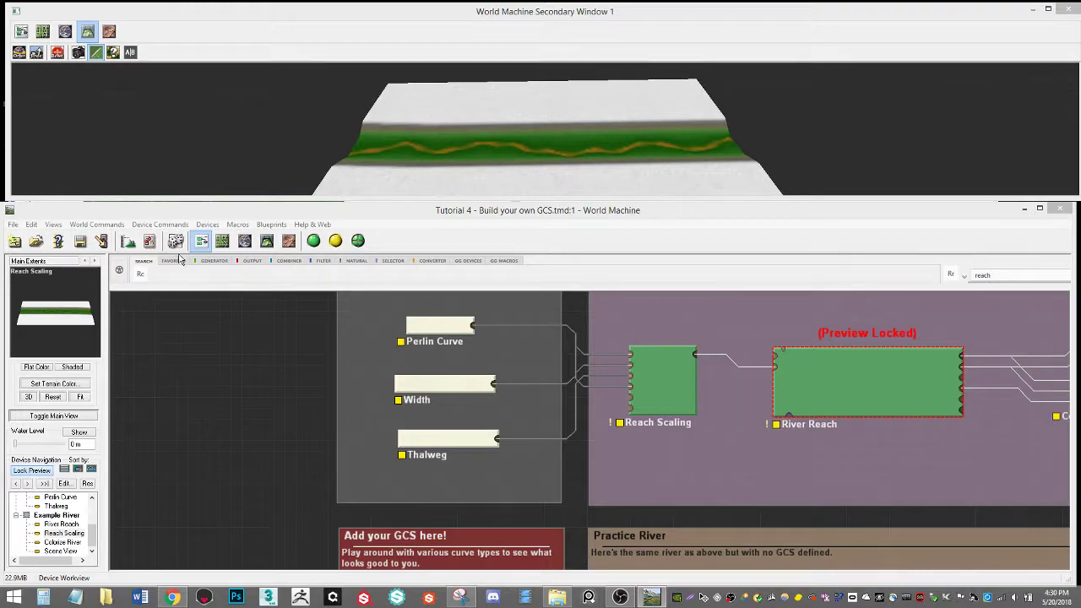
drag(142, 275, 253, 384)
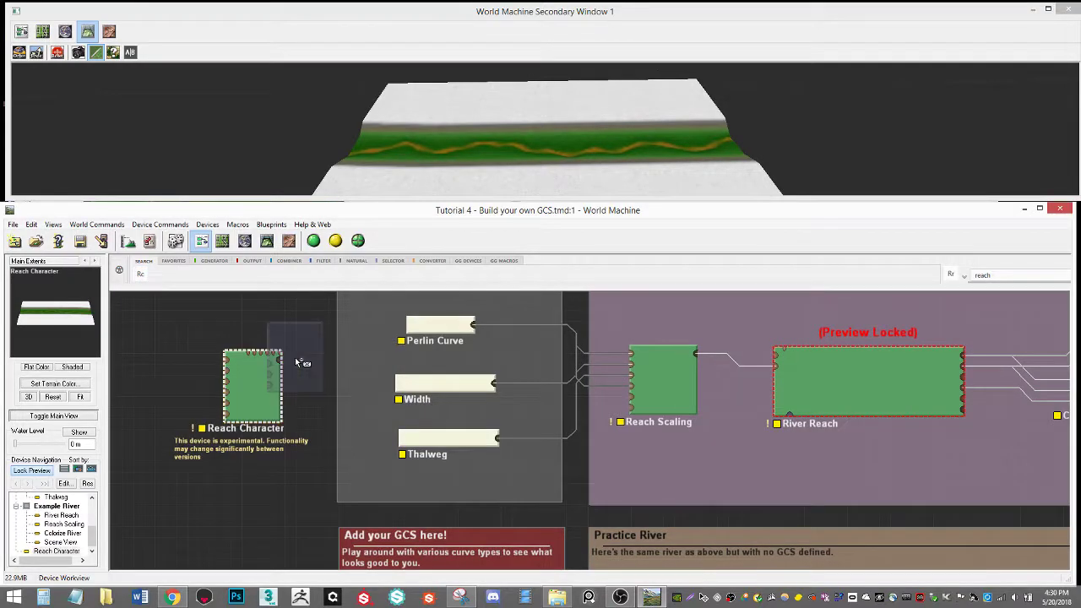
Switch the new Reach Character device to its older Reach Scaling version.
right_click(244, 406)
click(234, 428)
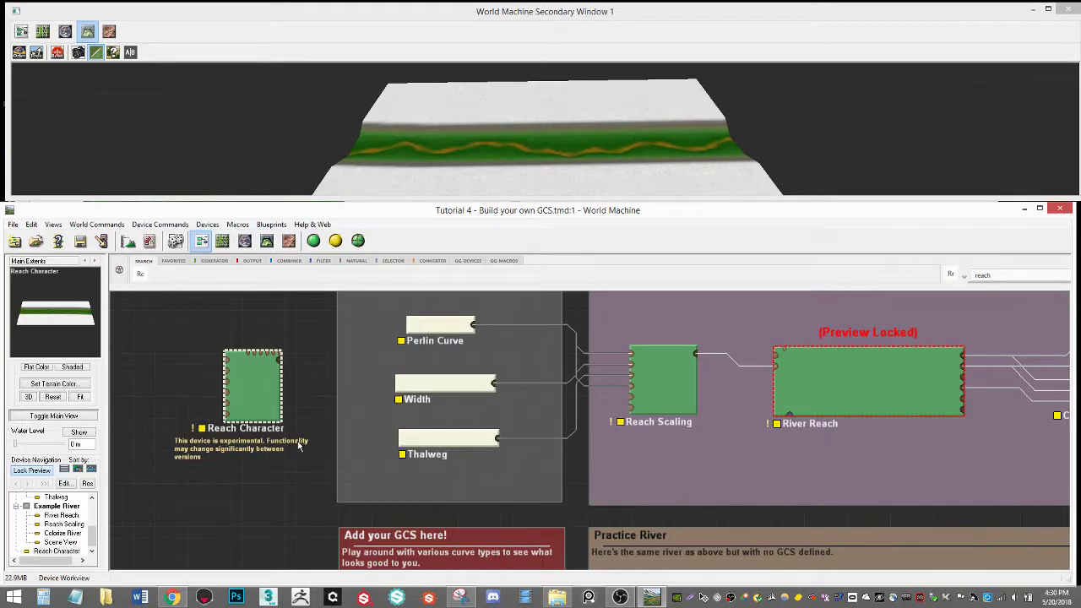
right_click(245, 412)
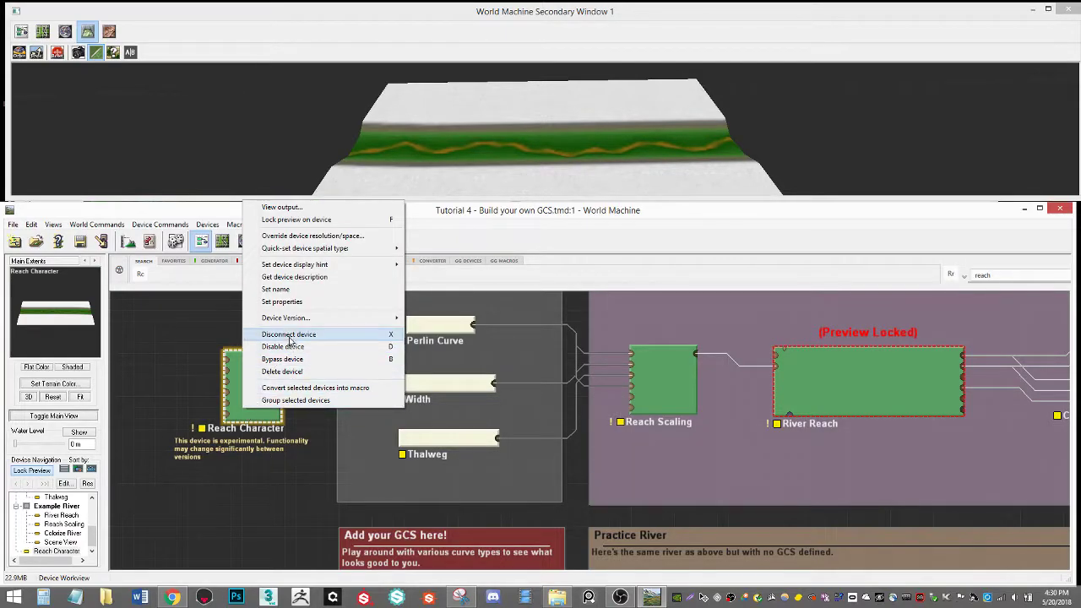
mouse_move(284, 321)
click(194, 332)
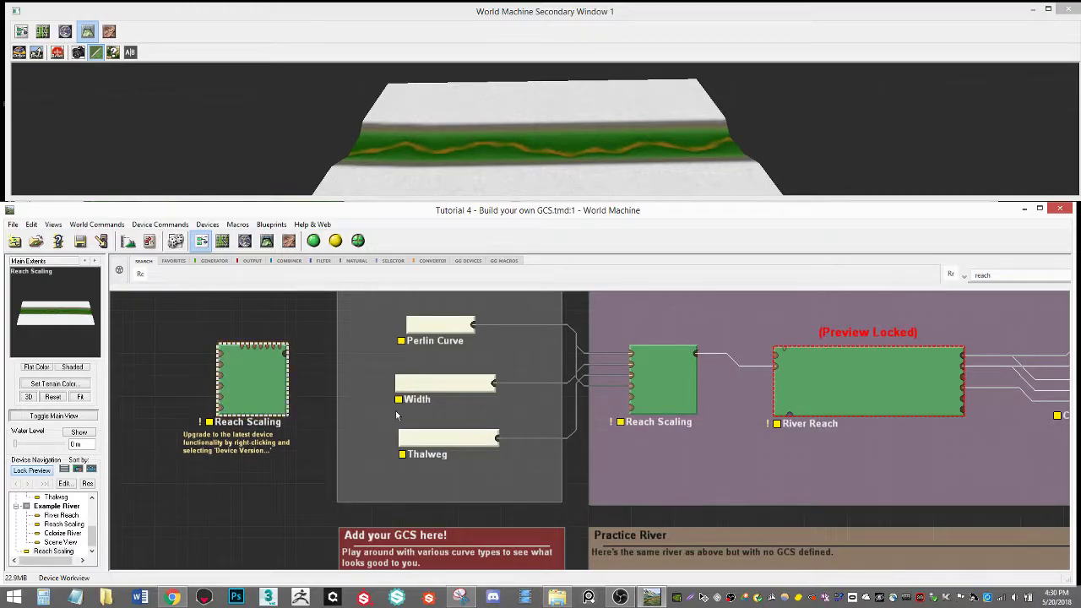
Check the properties of the added Reach Scaling device, cancel them, and delete that device.
double_click(250, 389)
click(547, 467)
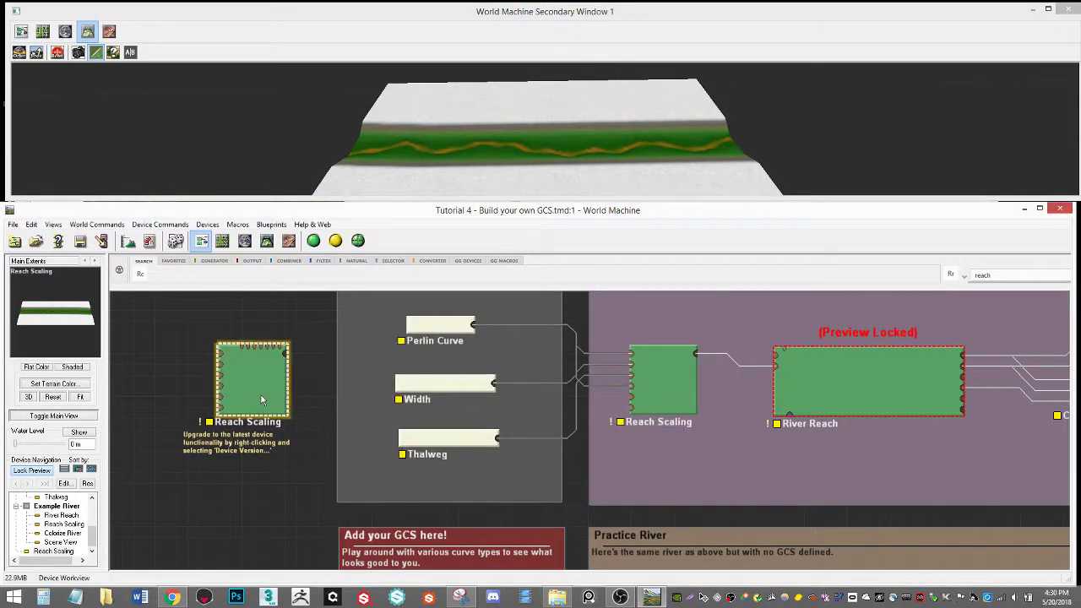
key(Delete)
Disconnect the Width and Thalweg curves from the Reach Scaling device, keeping only the Perlin Curve wired to it.
scroll(673, 420, up, 3)
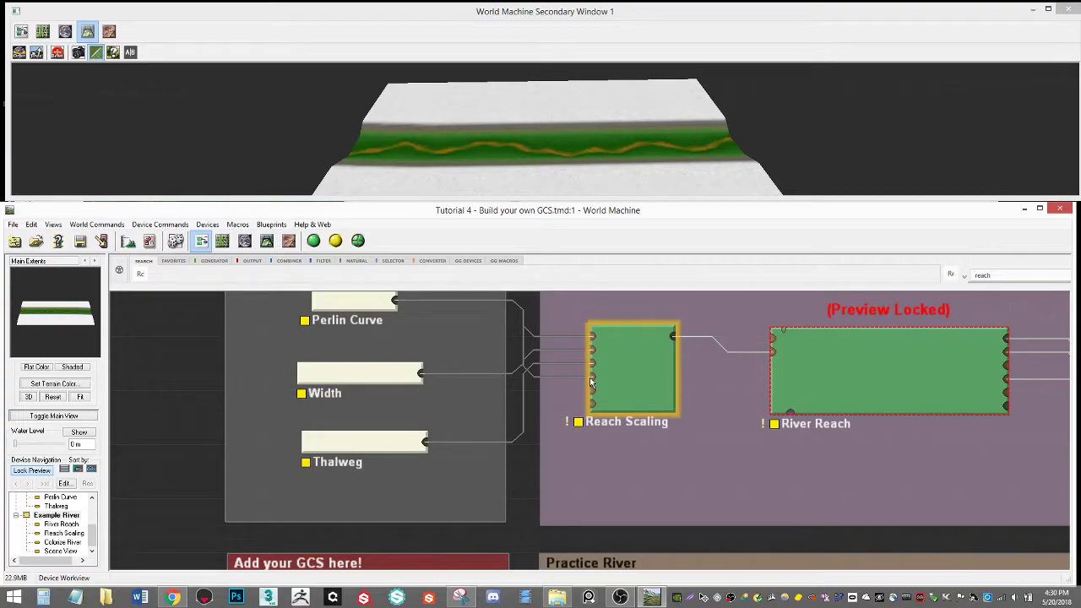
scroll(595, 380, down, 2)
scroll(592, 373, up, 2)
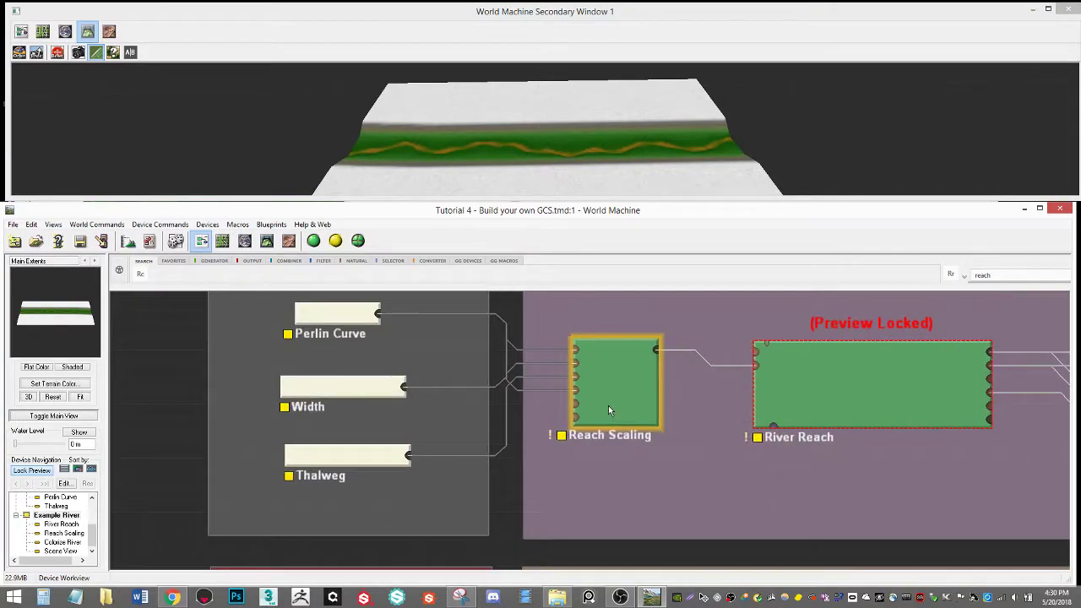
click(571, 355)
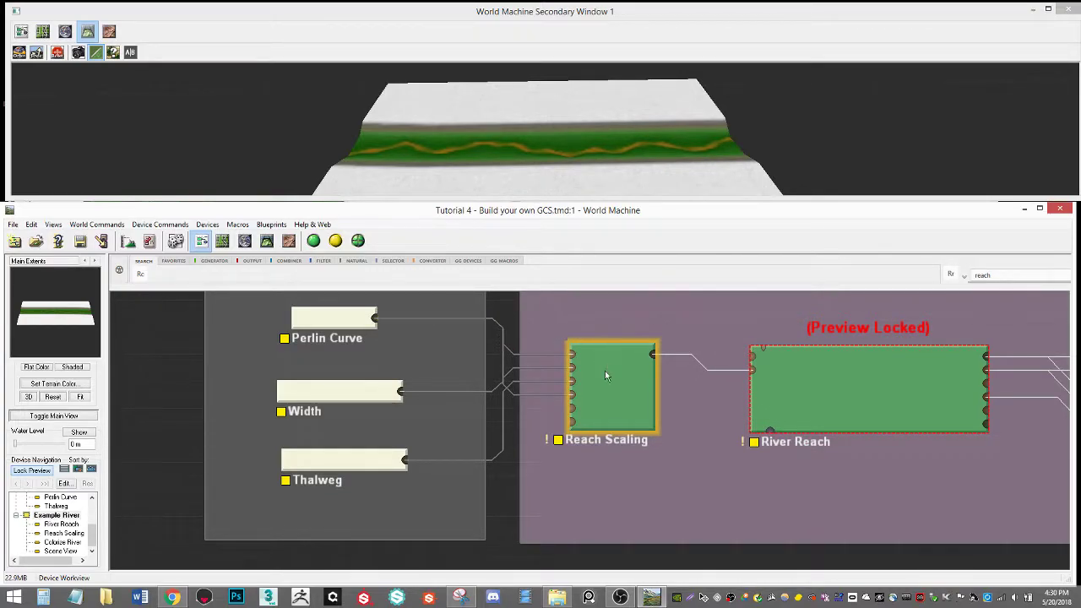
middle_drag(608, 368, 447, 409)
middle_drag(645, 424, 726, 424)
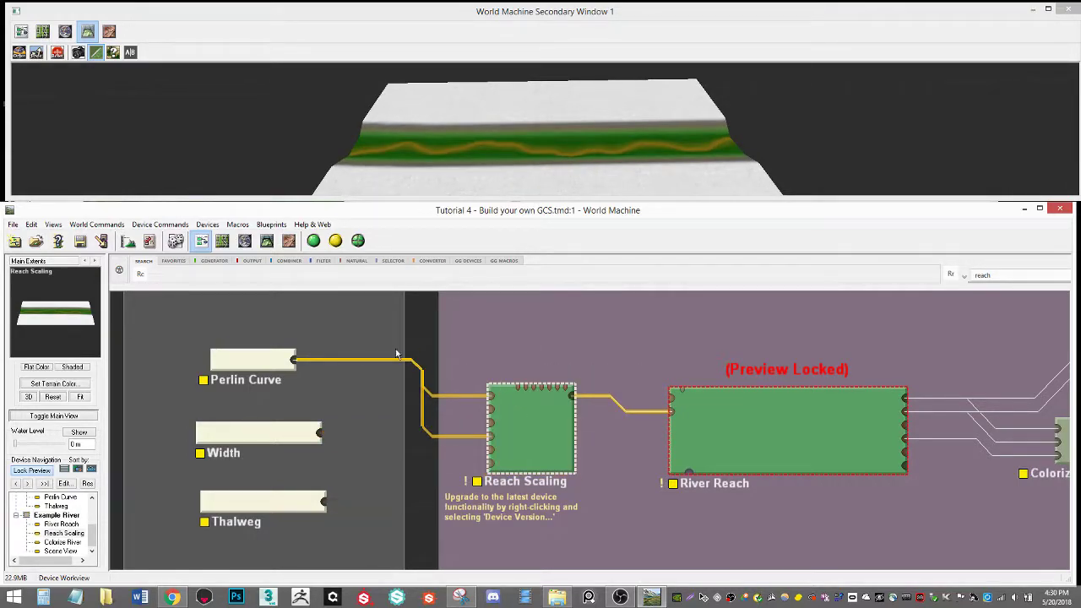
Select the Perlin Curve device and look through the available device categories, including Curves, without adding anything.
drag(240, 365, 234, 361)
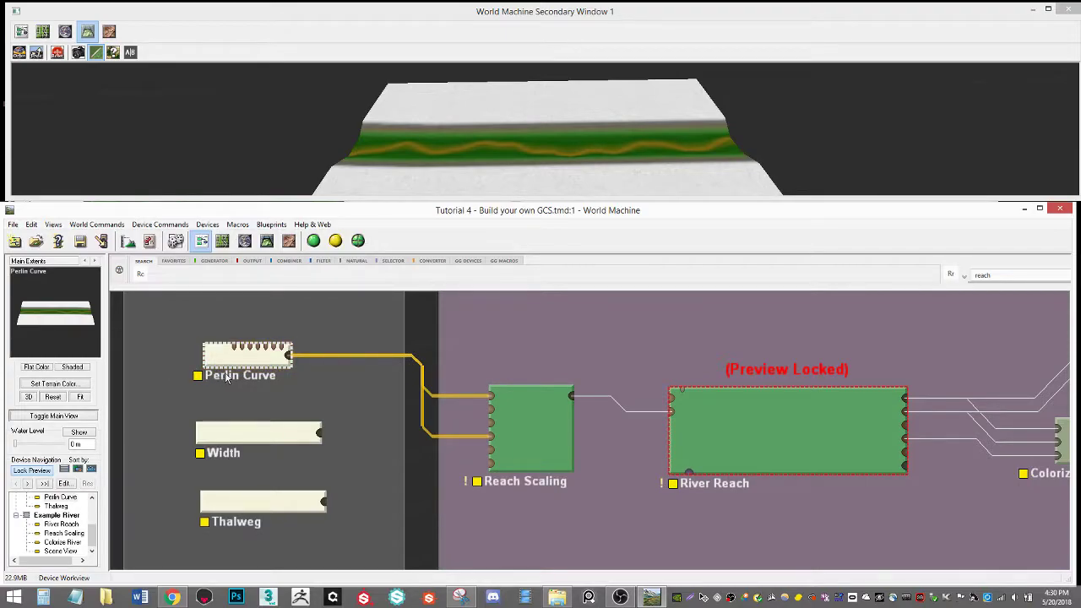
click(207, 223)
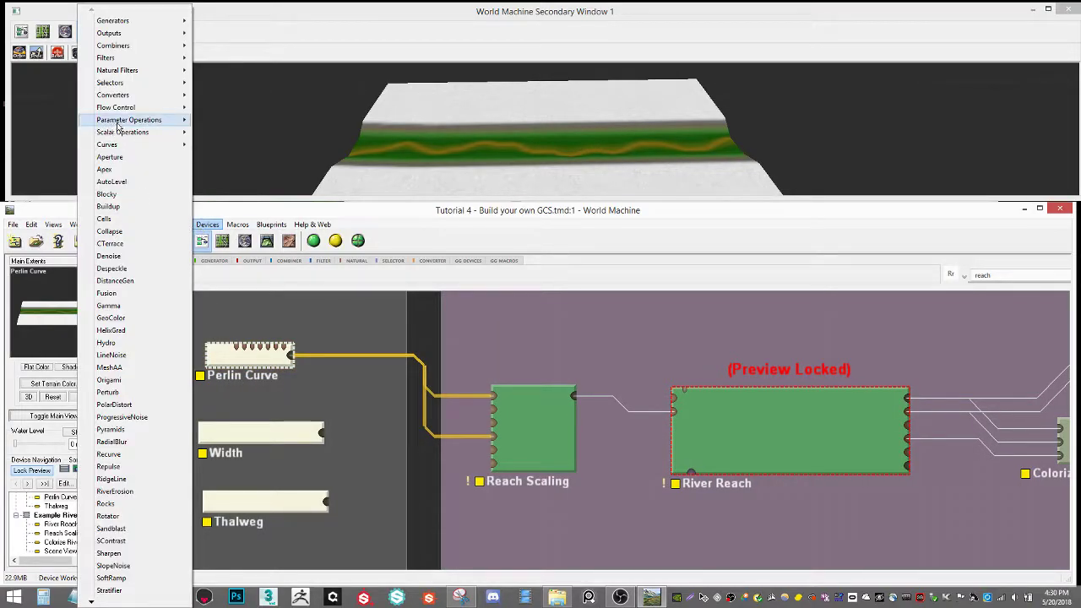
mouse_move(119, 145)
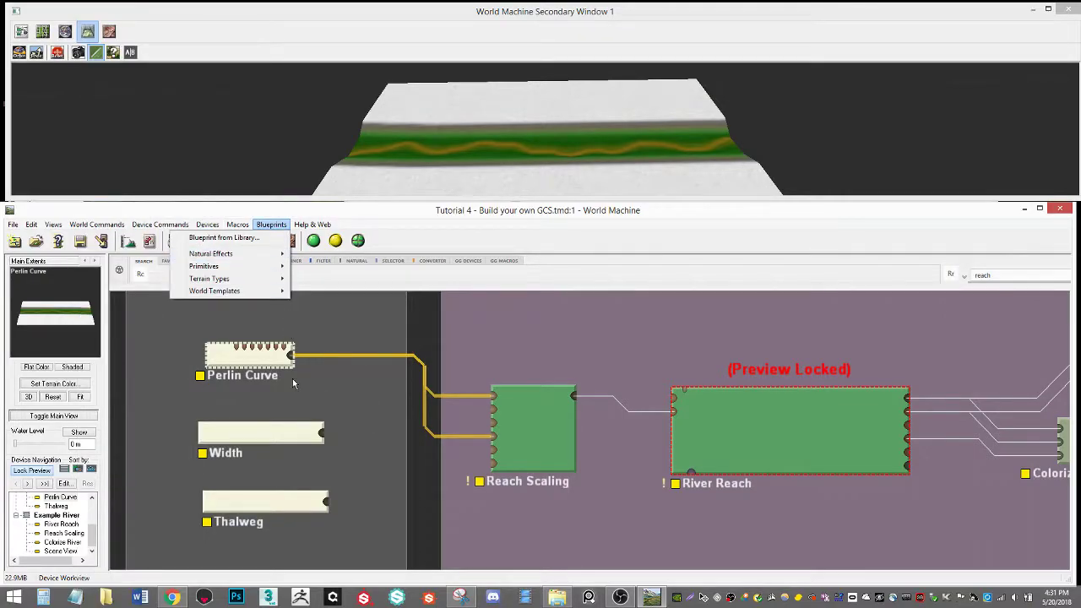
click(293, 383)
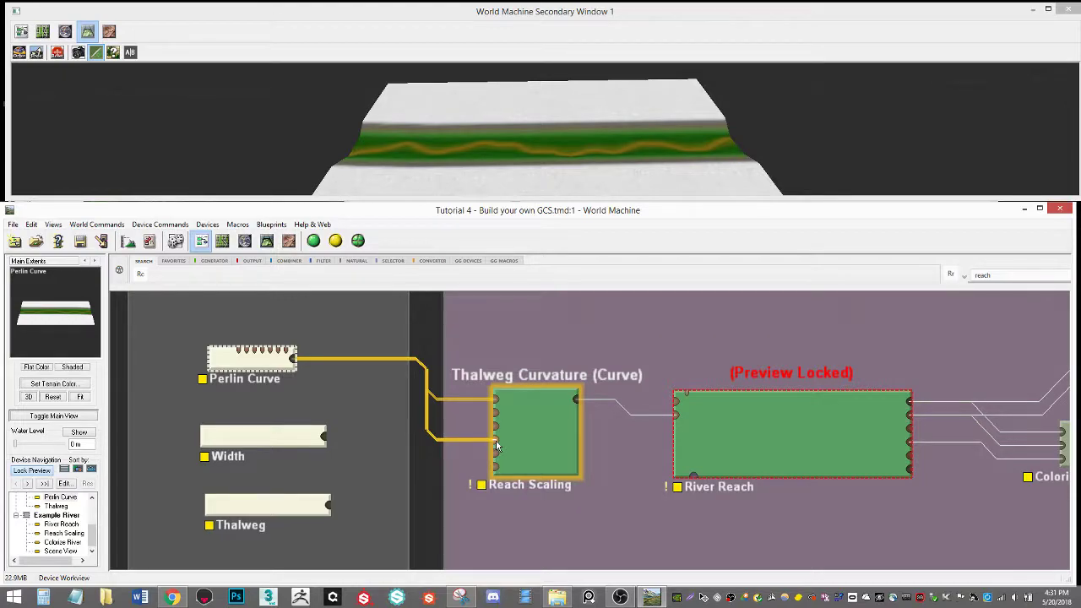
Rotate the 3D preview for a closer view of the river's meanders and shift the Perlin Curve device slightly away from Reach Scaling.
drag(579, 174, 517, 183)
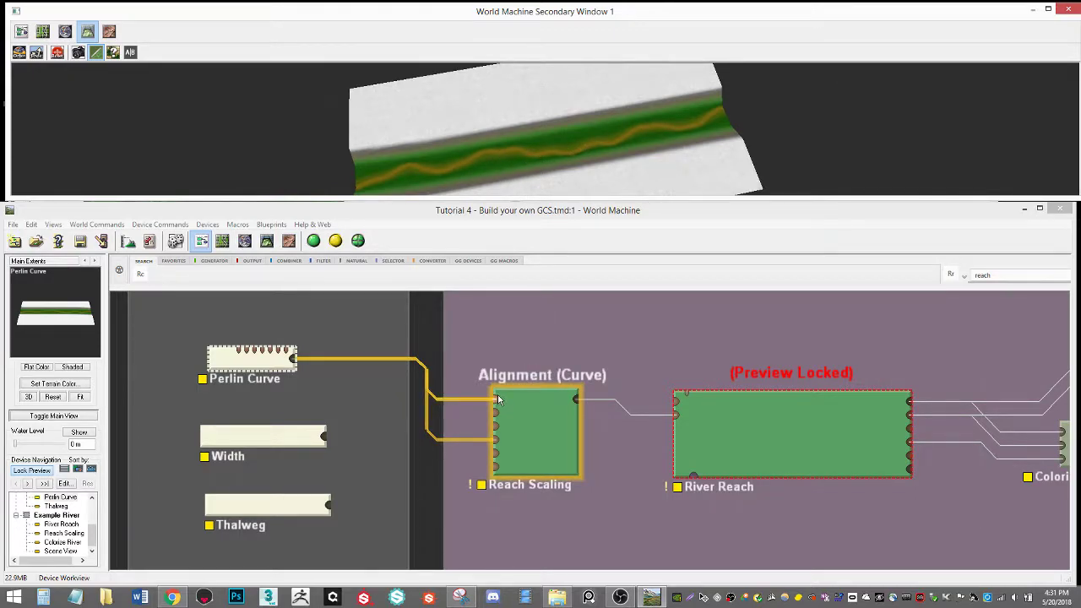
drag(582, 151, 443, 165)
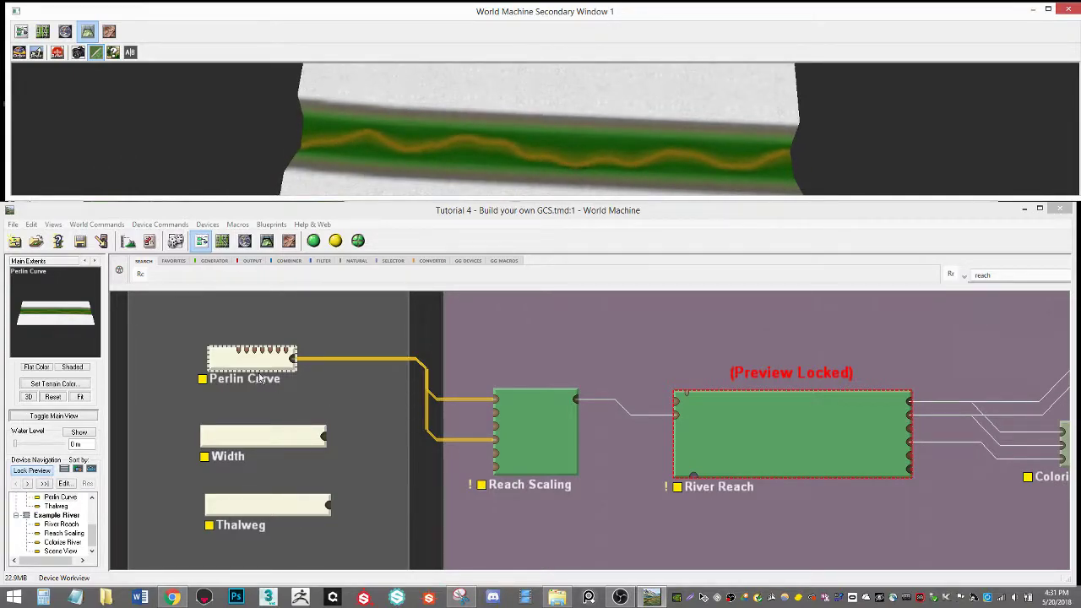
drag(255, 380, 242, 381)
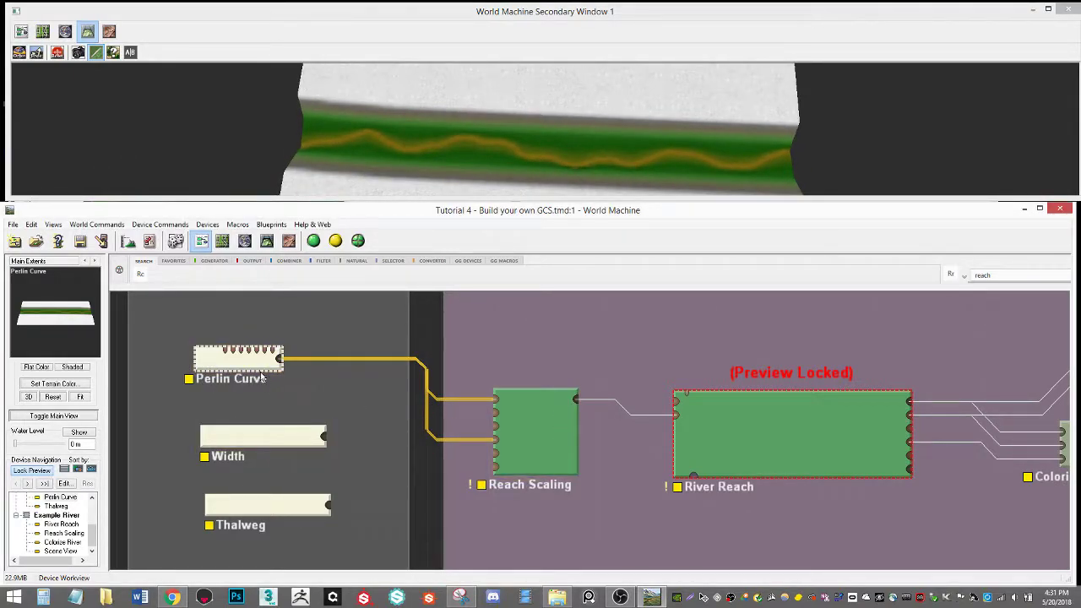
Try Perlin Curve settings of lead-in frequency 1.21338, lacunarity 2.82813, persistence 0.54688 and amplitude 1.46875, and cancel the changes.
double_click(260, 370)
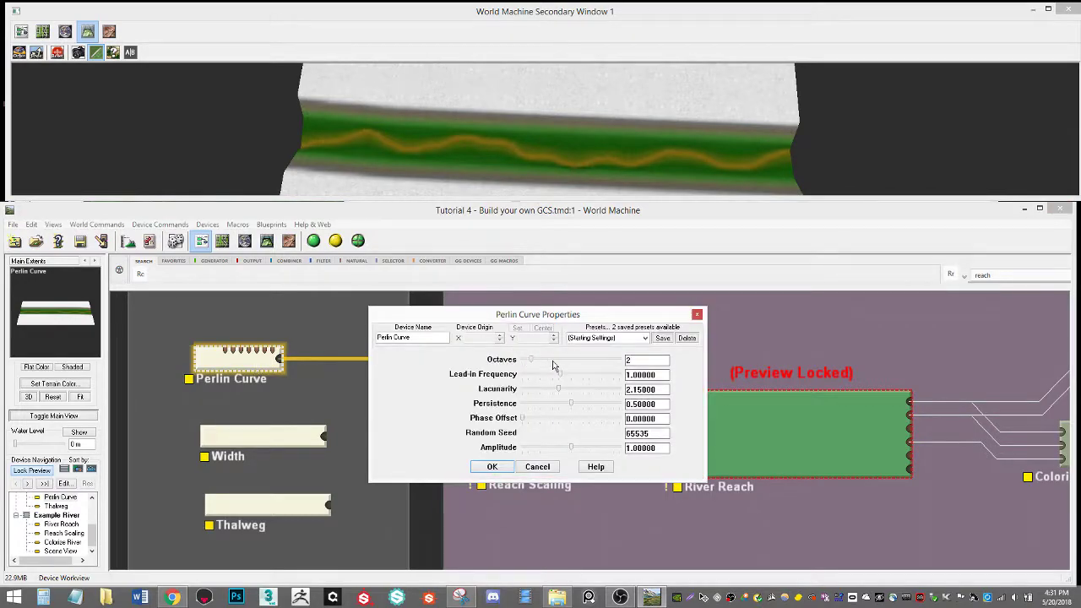
mouse_move(535, 361)
mouse_down()
mouse_move(601, 352)
mouse_move(536, 359)
mouse_move(578, 375)
mouse_move(529, 361)
mouse_up()
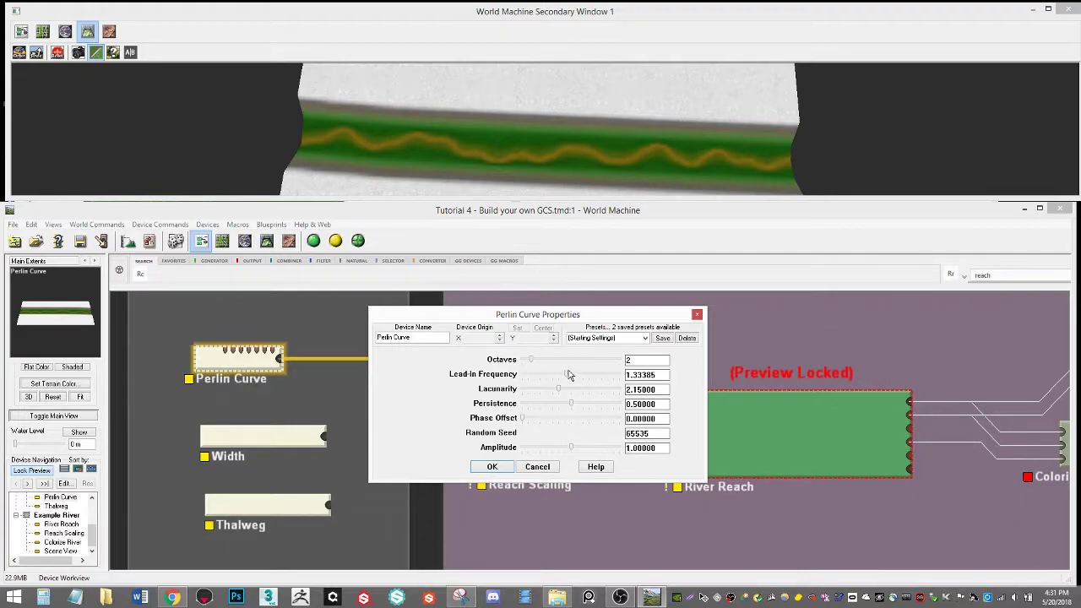
drag(567, 376, 595, 447)
drag(558, 392, 579, 399)
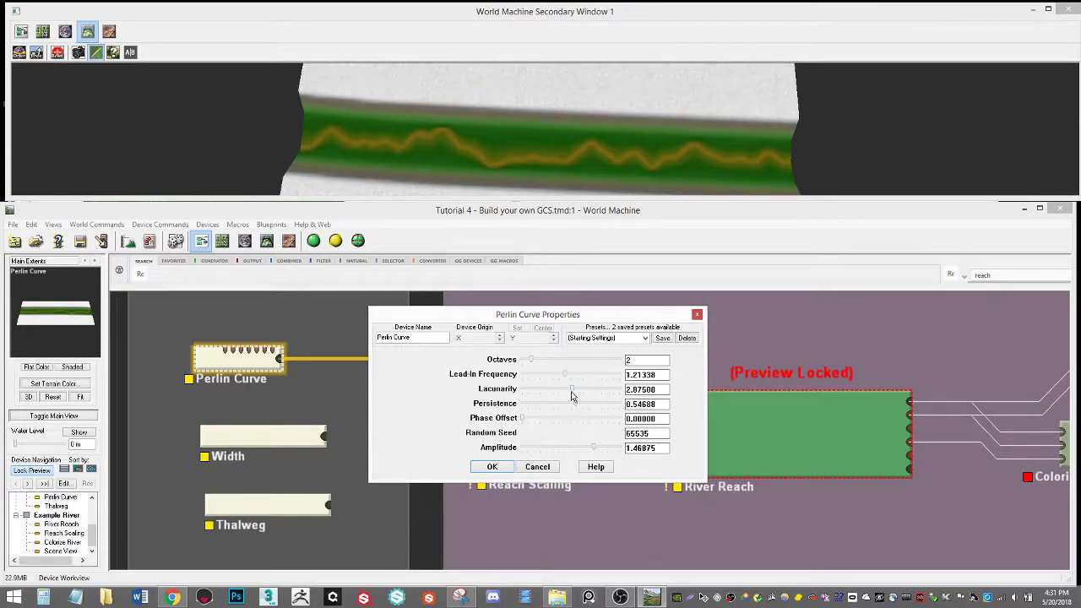
click(581, 394)
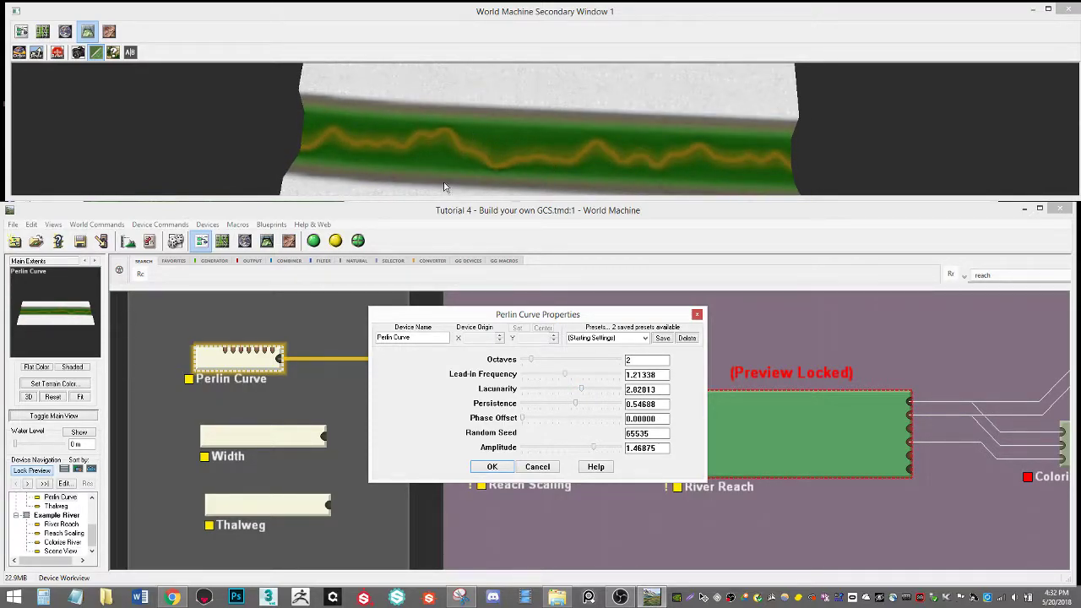
click(538, 467)
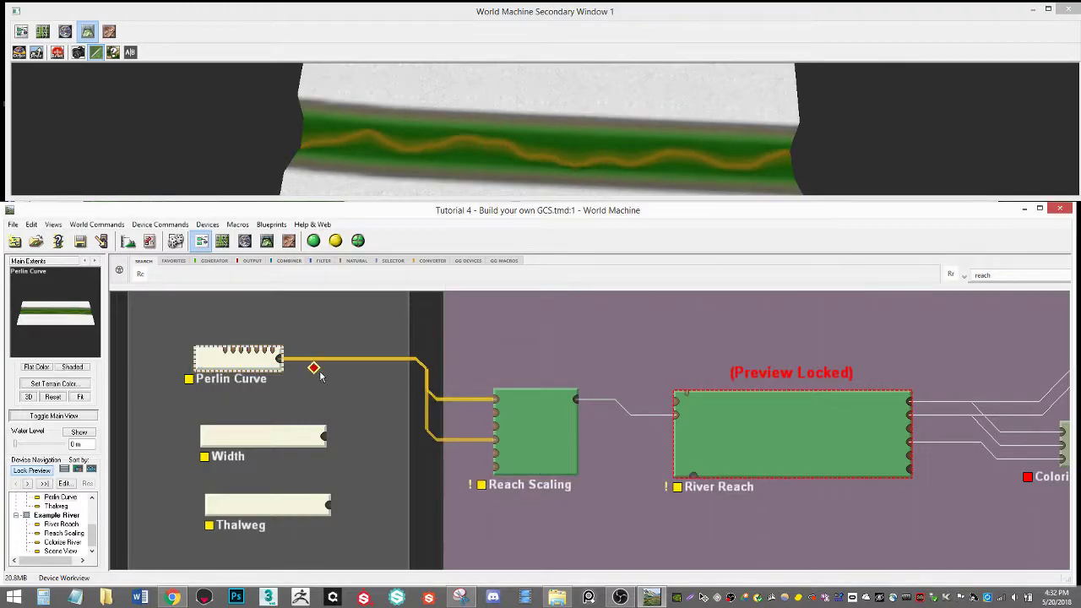
Connect the Width sinusoidal curve's output to the second input of the Reach Scaling device.
click(270, 435)
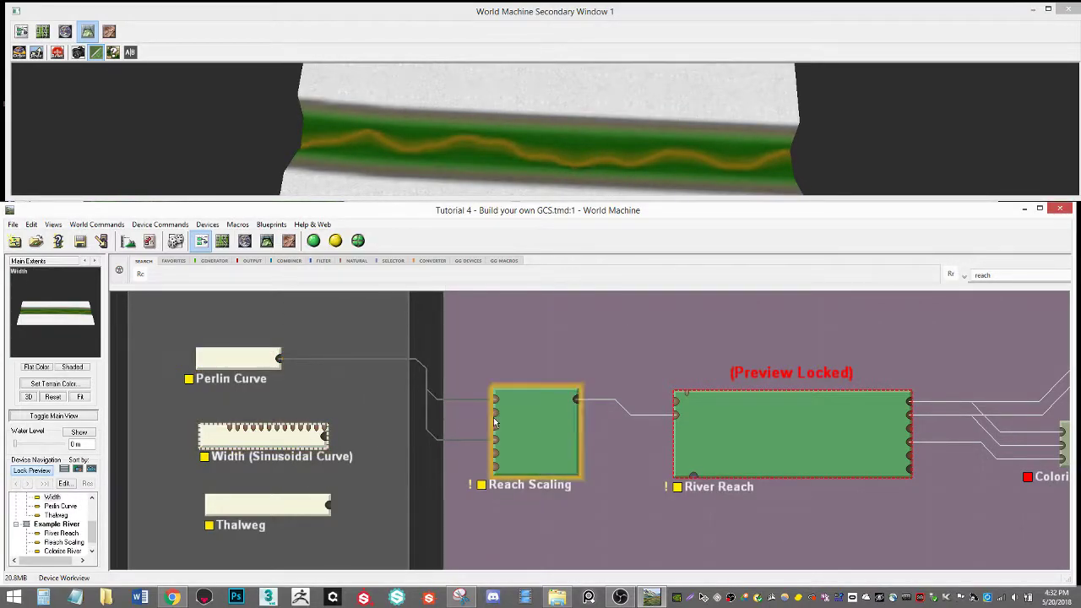
click(331, 440)
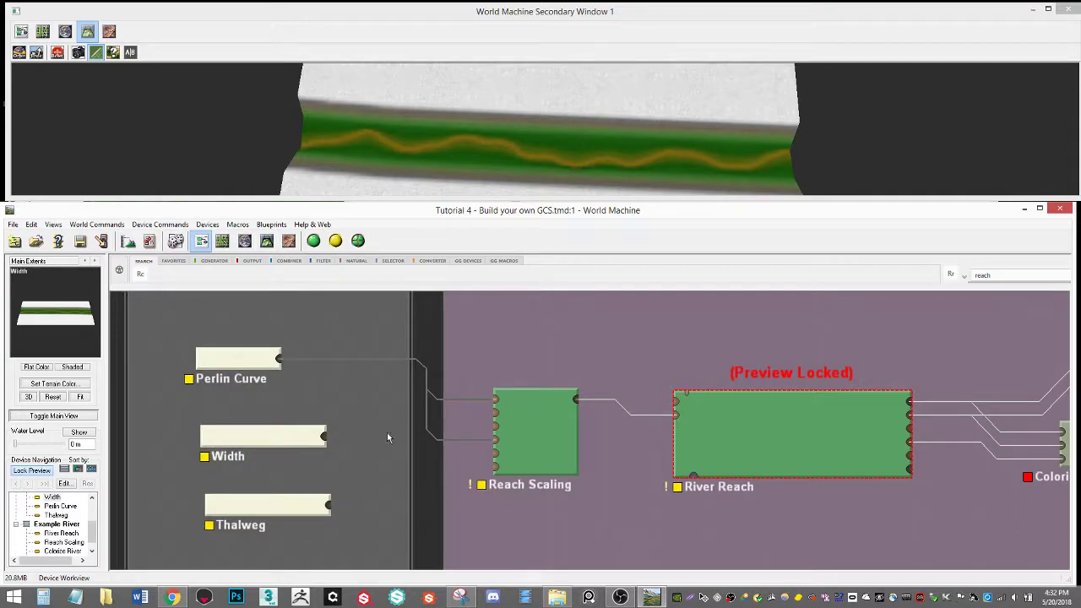
drag(329, 439, 497, 412)
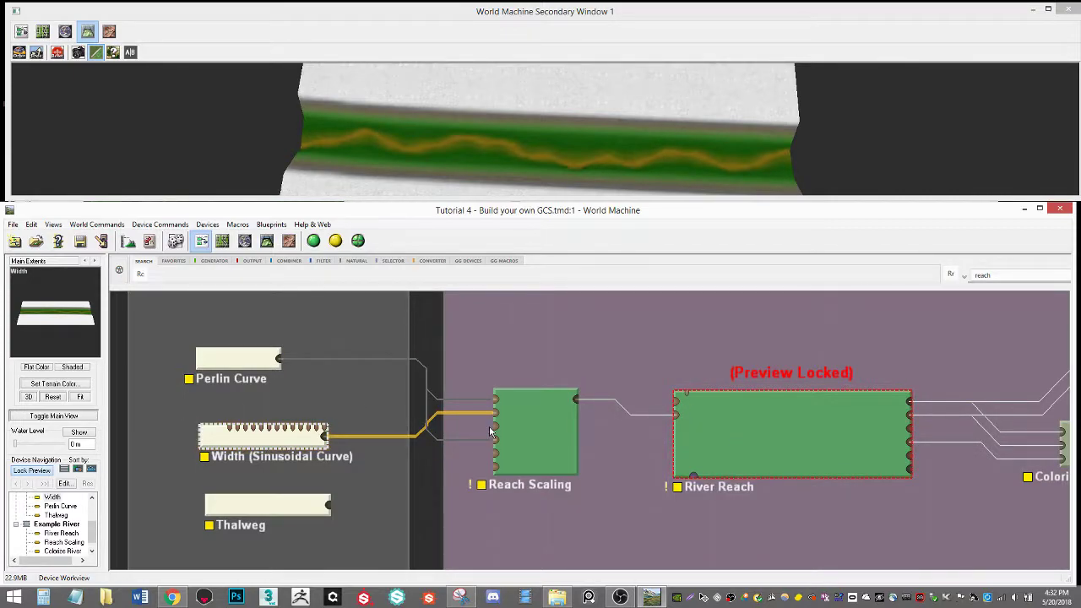
Try a frequency of 0.24523 and an amplitude of 0.84813 for the Width curve's first sinusoid, and cancel the changes.
double_click(300, 449)
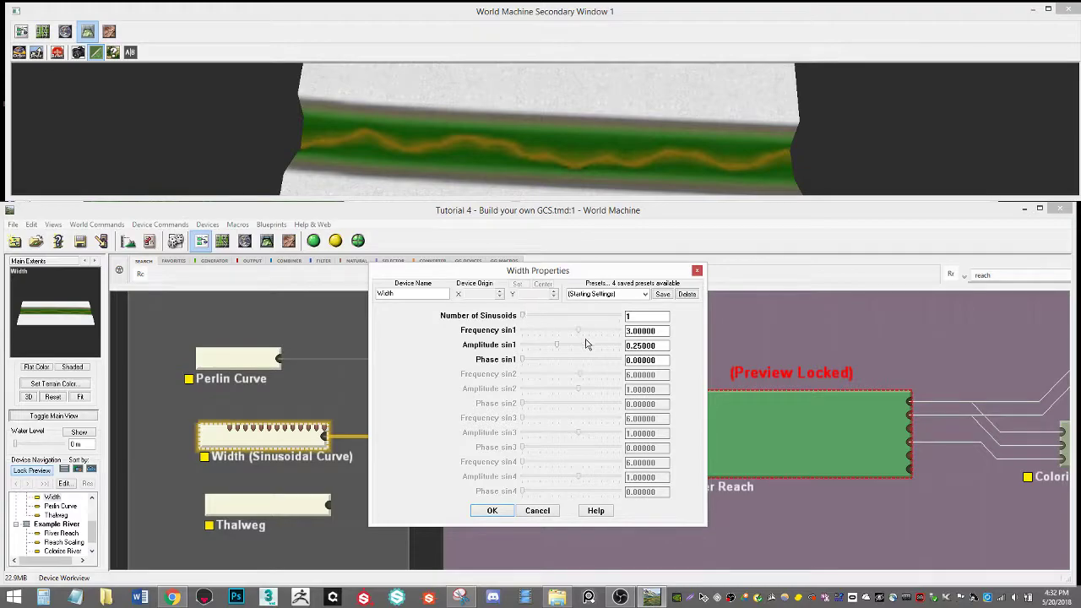
mouse_move(557, 346)
mouse_down()
mouse_move(603, 347)
mouse_move(571, 331)
mouse_move(544, 338)
mouse_move(577, 349)
mouse_up()
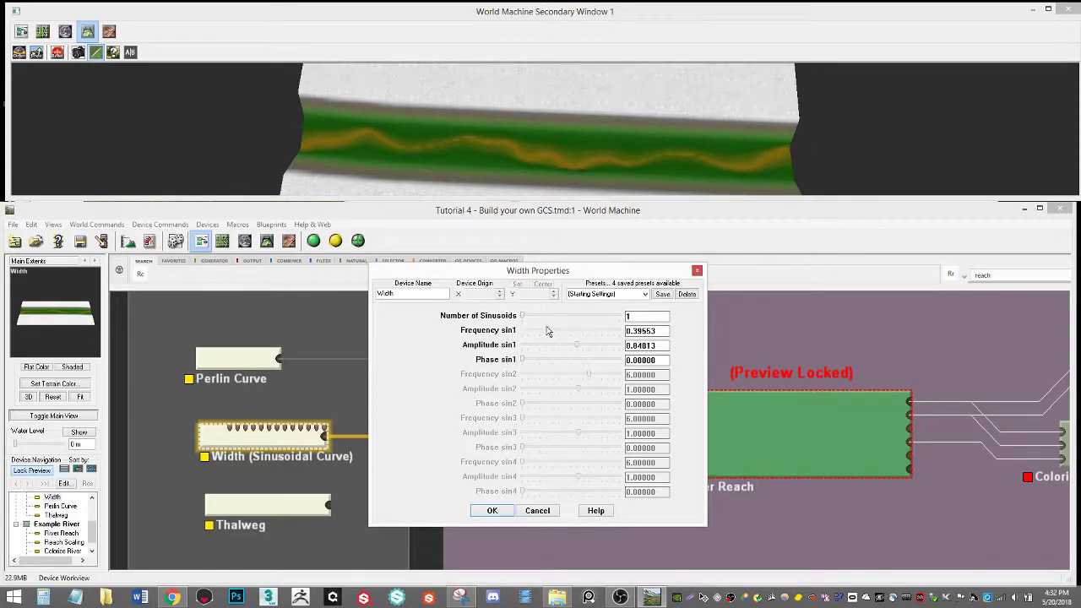
mouse_move(550, 332)
mouse_down()
mouse_move(581, 334)
mouse_move(541, 336)
mouse_up()
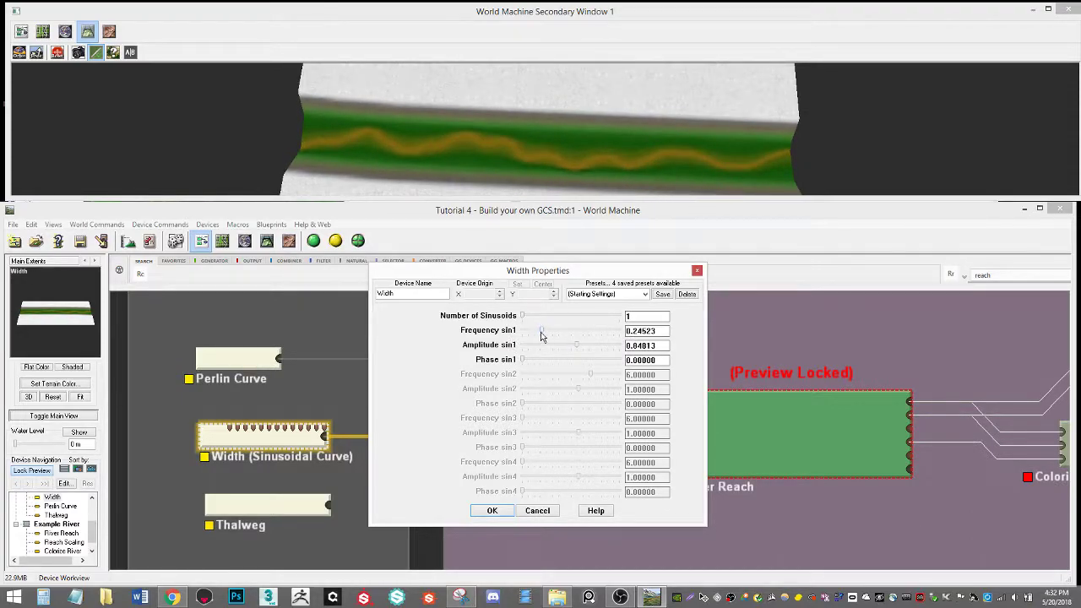
click(539, 510)
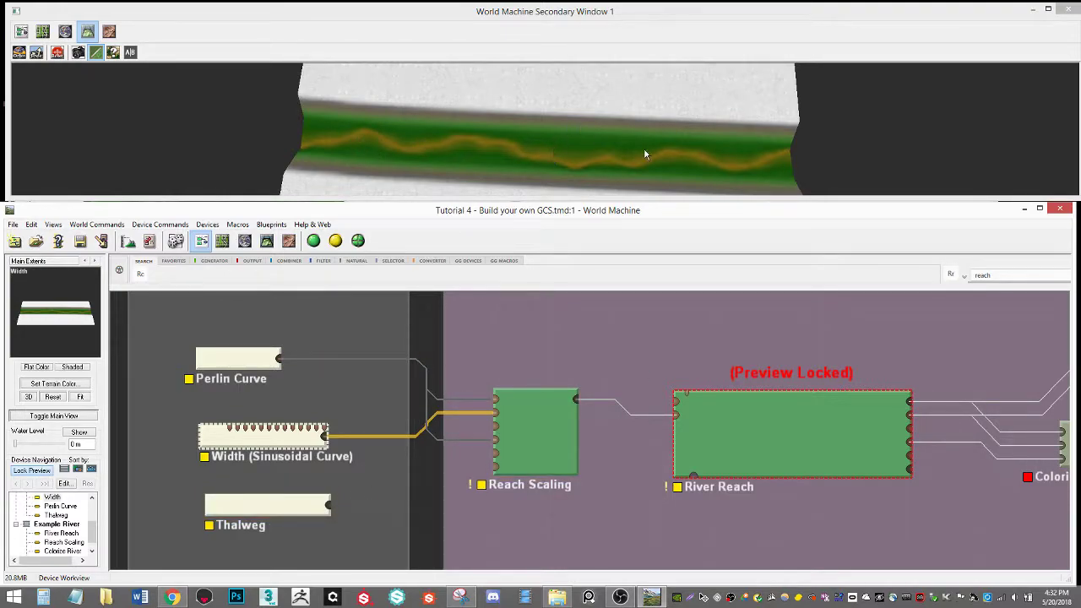
Connect the Thalweg curve's output to the third input of the Reach Scaling device.
click(523, 434)
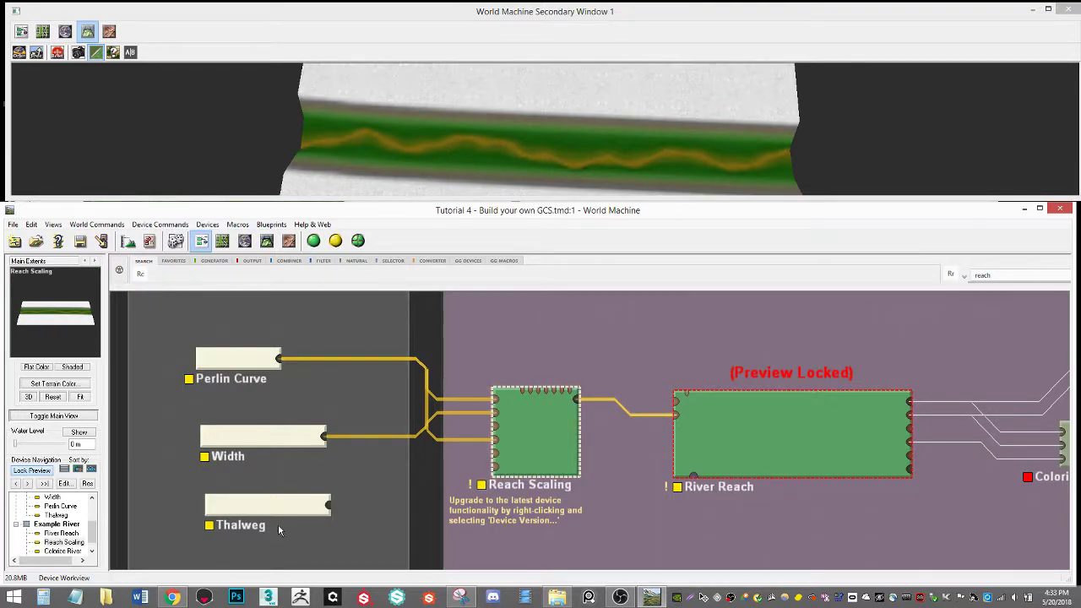
drag(331, 504, 497, 427)
drag(555, 193, 536, 181)
scroll(553, 139, up, 3)
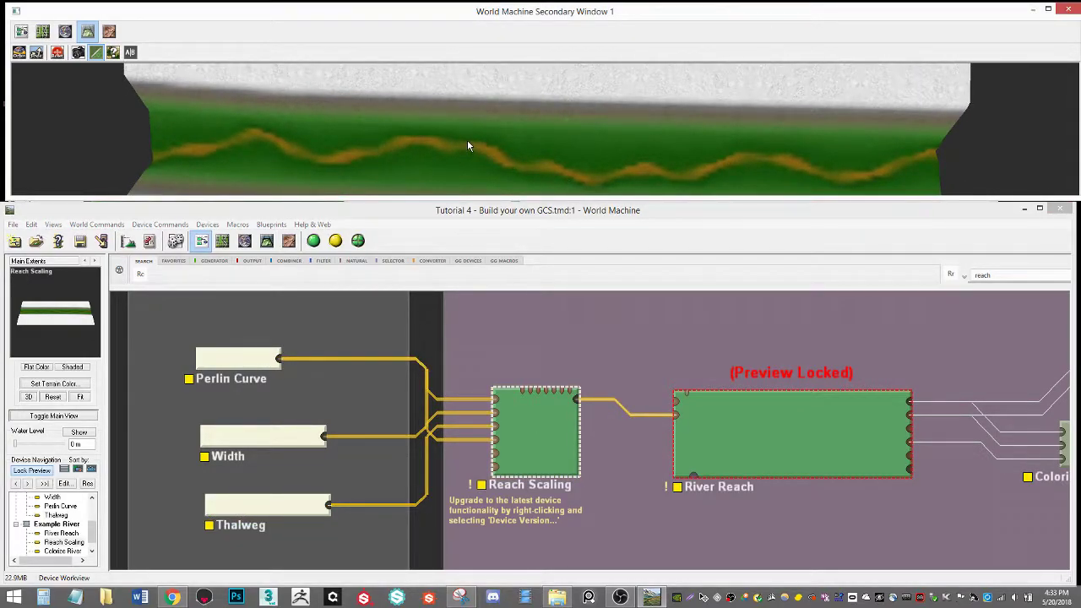
Try amplitudes of 1.89611 and 0.22459 for the Width curve's first sinusoid.
double_click(309, 436)
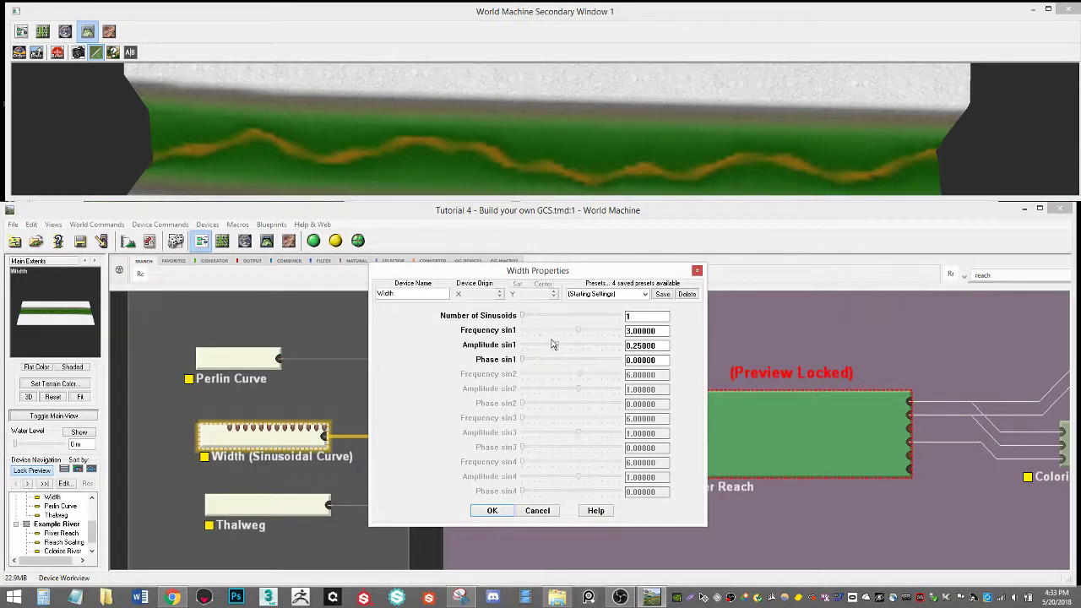
drag(557, 350, 590, 346)
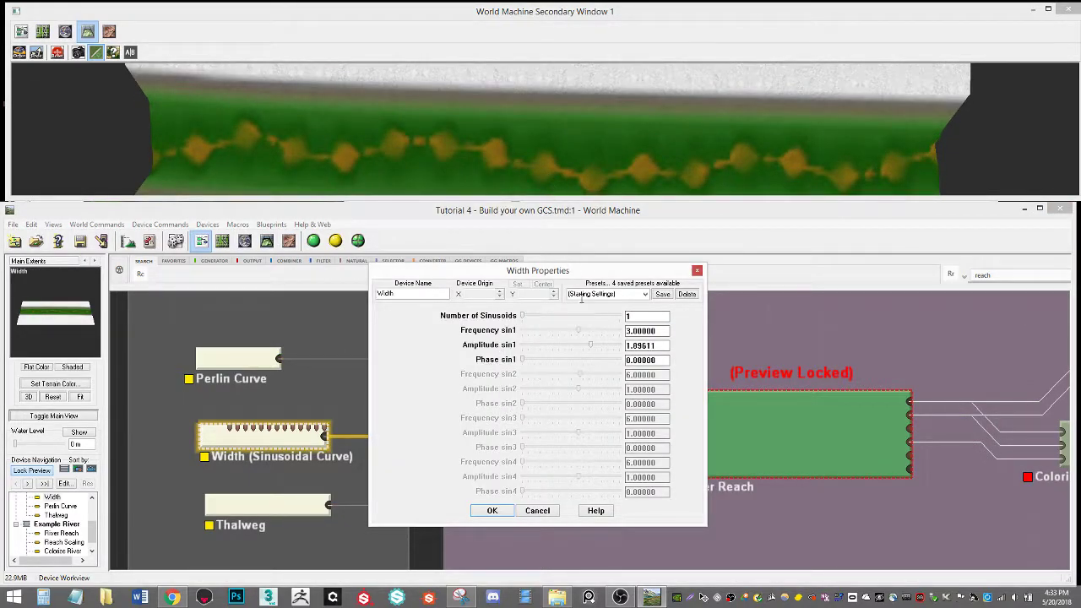
drag(591, 344, 547, 351)
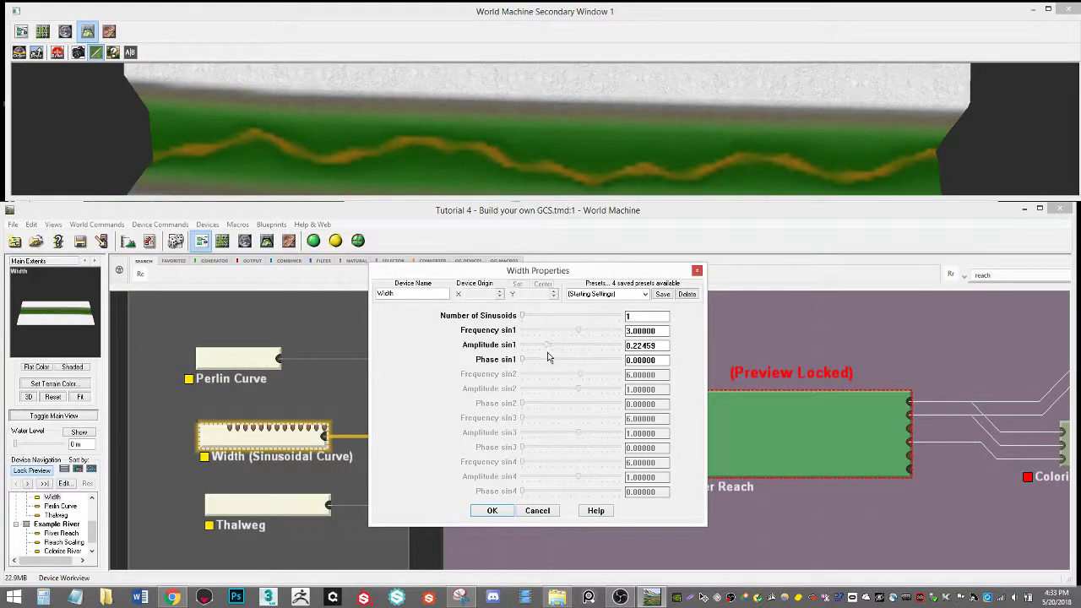
click(492, 510)
Try an amplitude of 3.51018 on the Thalweg curve's first sinusoid, followed by frequency 0.44198 and amplitude 1.01603.
drag(298, 512, 282, 513)
double_click(280, 515)
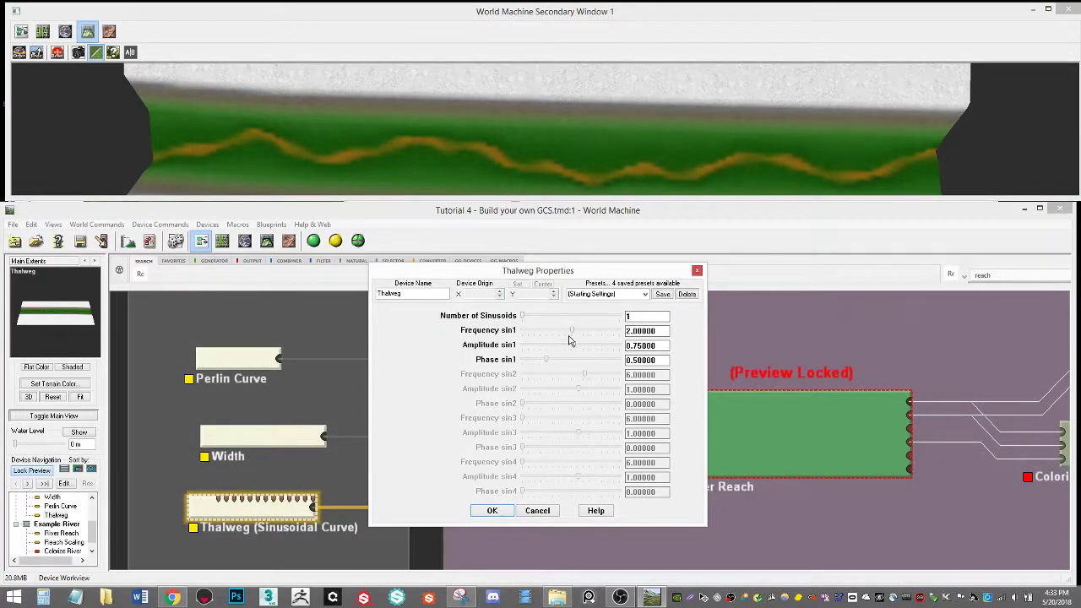
drag(572, 345, 600, 345)
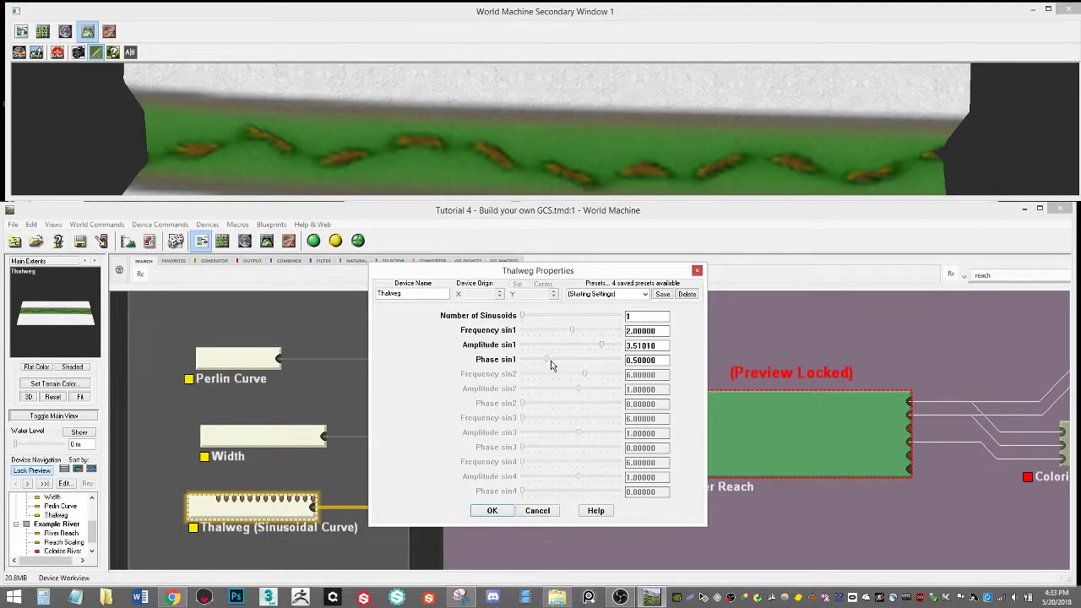
mouse_move(572, 333)
mouse_down()
mouse_move(550, 331)
mouse_move(587, 350)
mouse_move(579, 346)
mouse_up()
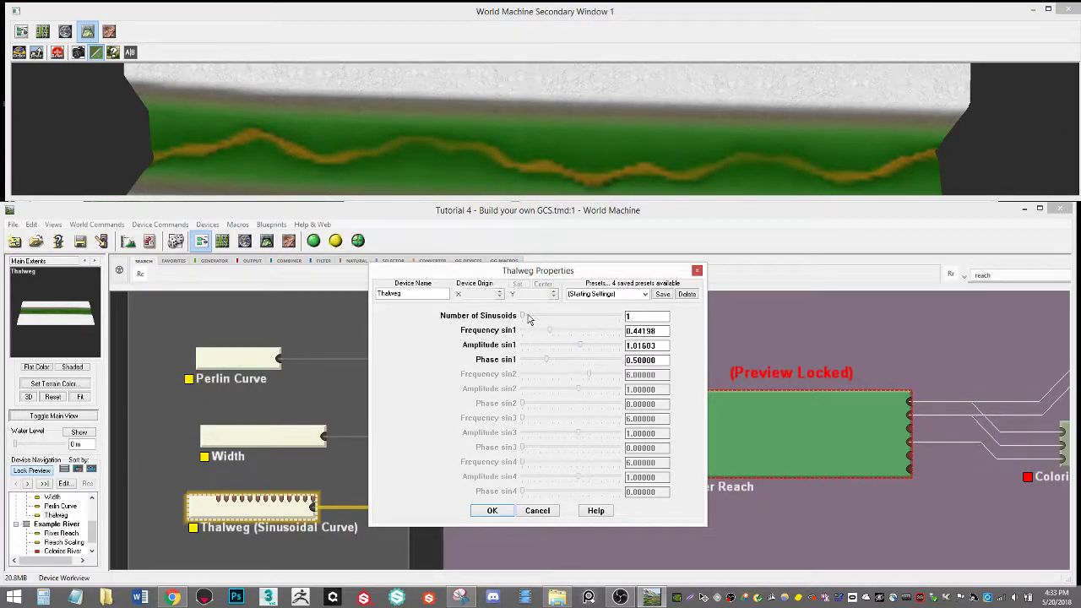
Try two Thalweg sinusoids with first amplitude 1.32926, second frequency 0.87745 and second amplitude 1.58019, and close the settings.
drag(523, 319, 545, 319)
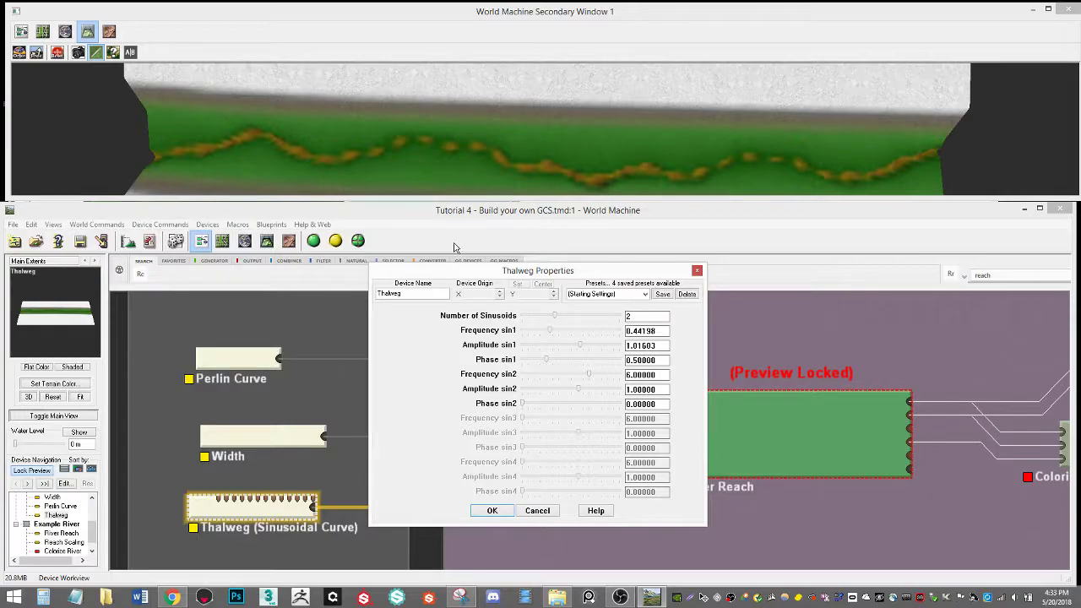
drag(555, 320, 505, 319)
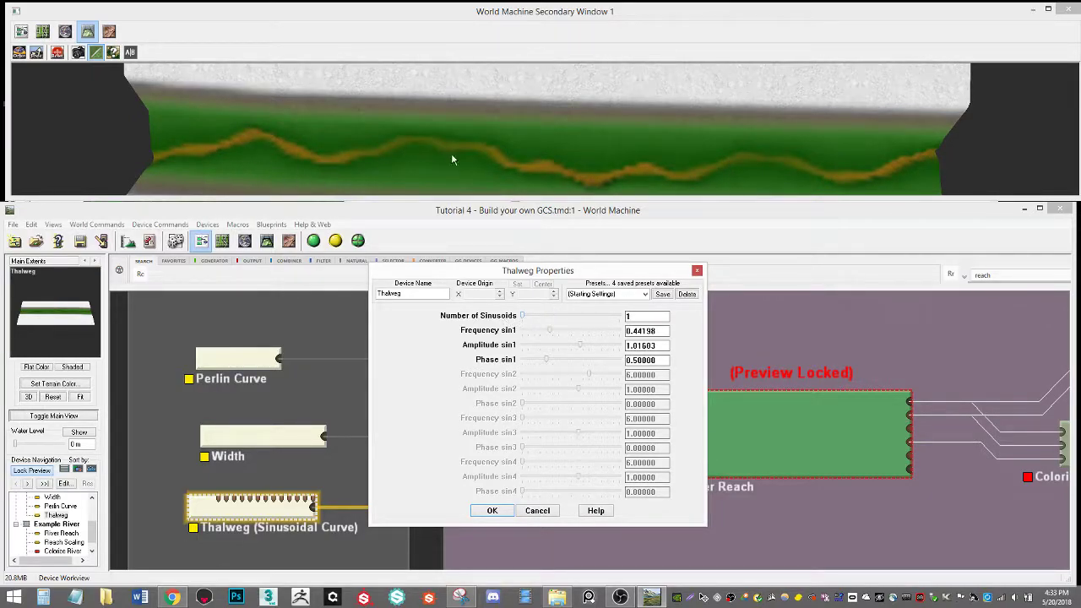
drag(581, 350, 586, 346)
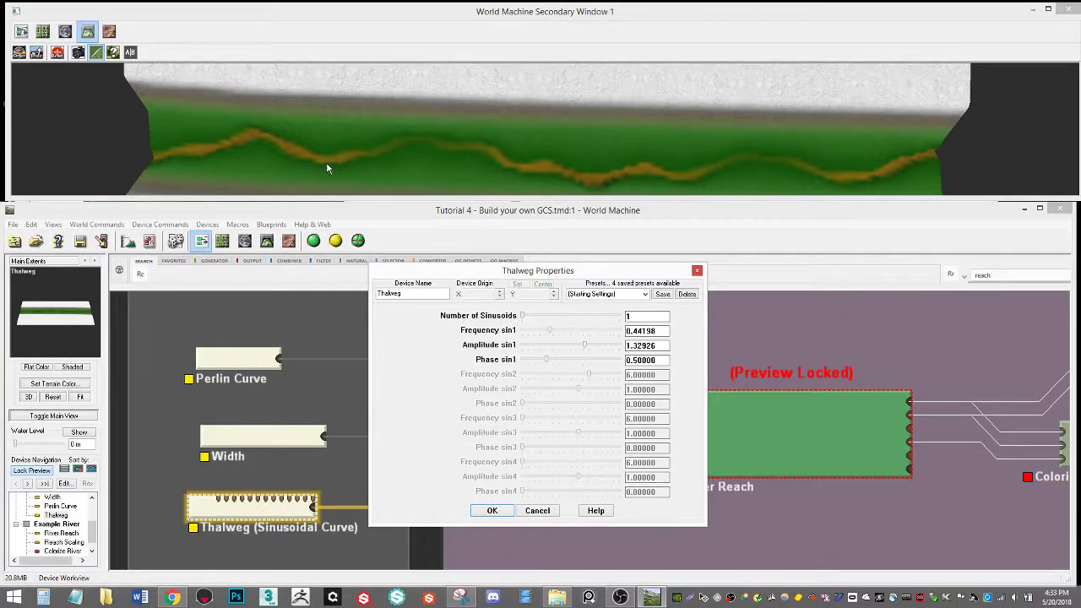
drag(524, 317, 546, 320)
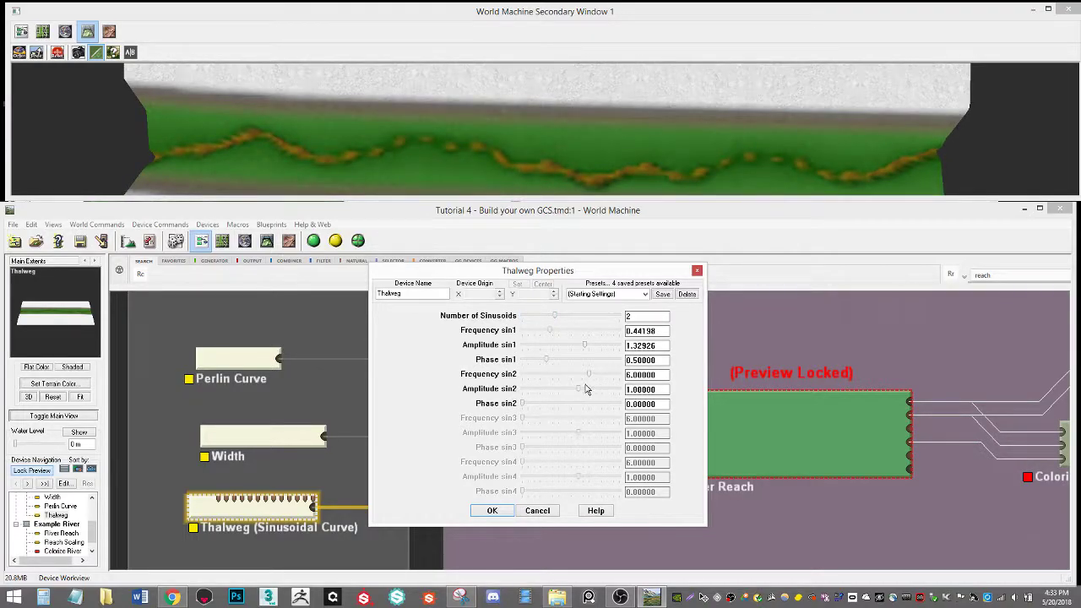
drag(561, 388, 577, 375)
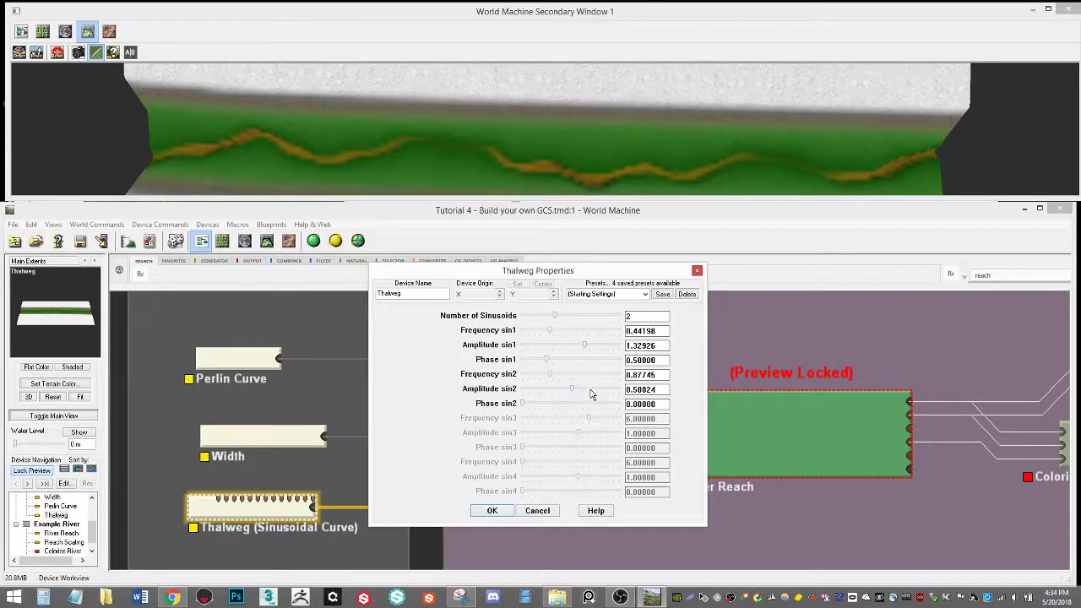
click(588, 389)
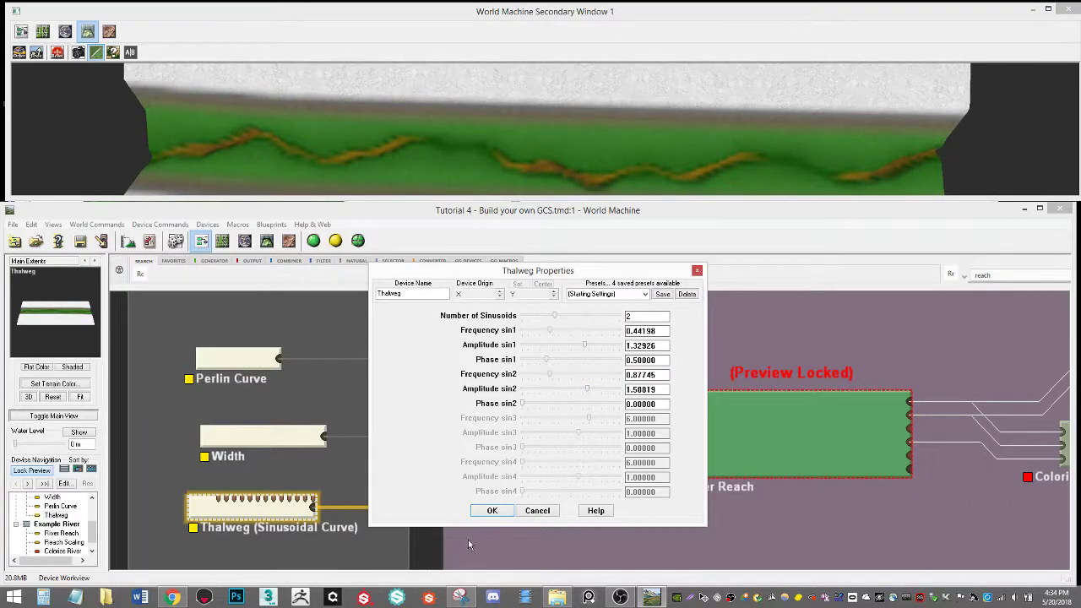
click(493, 510)
Move the Thalweg device up to sit directly beneath the Width device.
scroll(463, 412, down, 2)
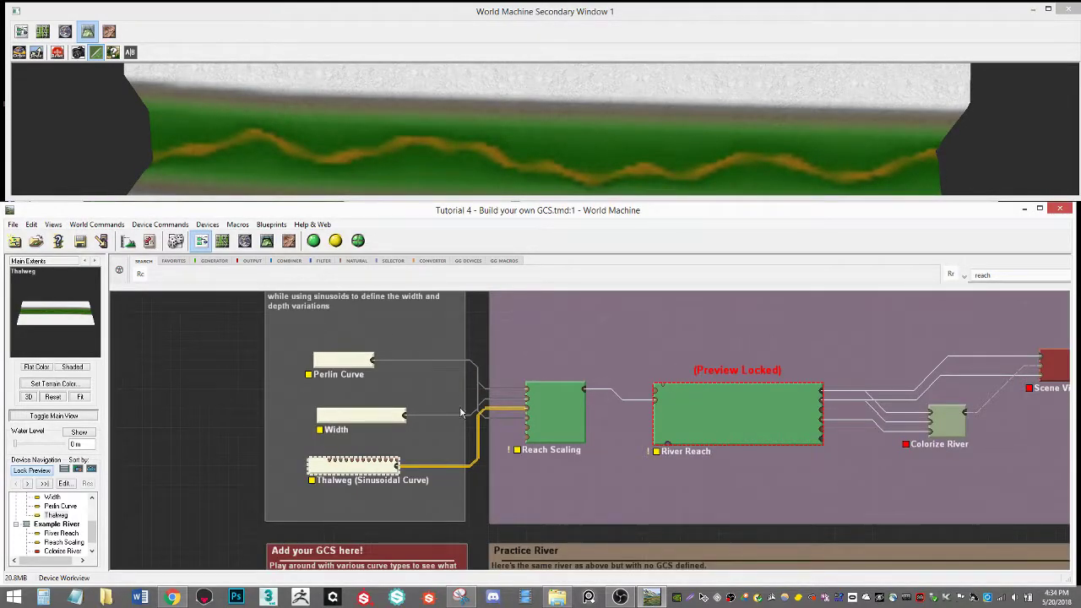
scroll(463, 412, up, 1)
middle_drag(375, 426, 422, 411)
drag(380, 458, 381, 423)
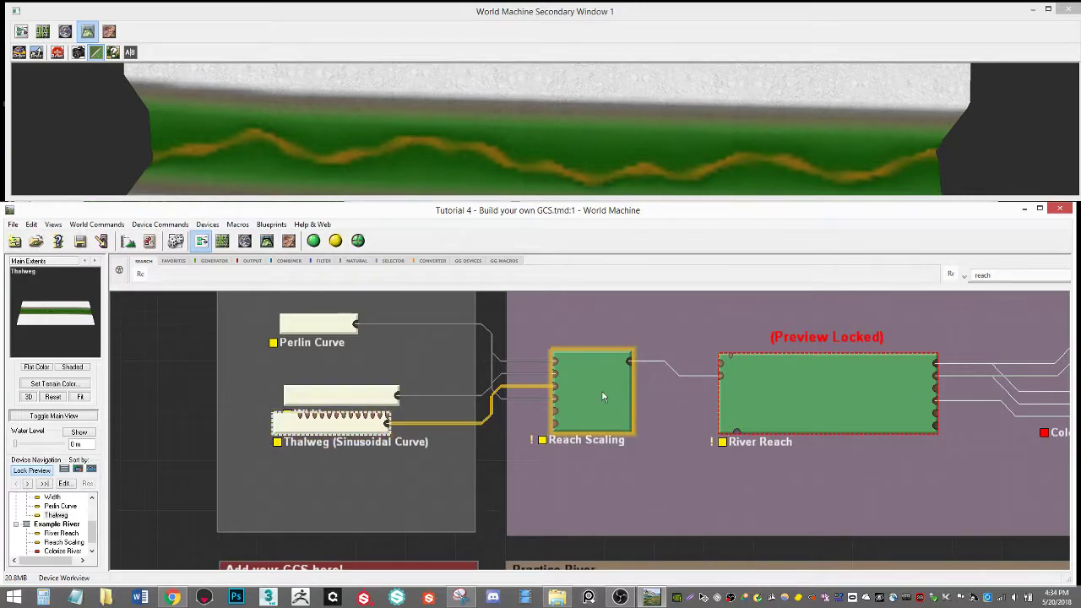
Duplicate the Width curve below Thalweg and connect the copy to the Left Valley Wall input of Reach Scaling.
click(354, 397)
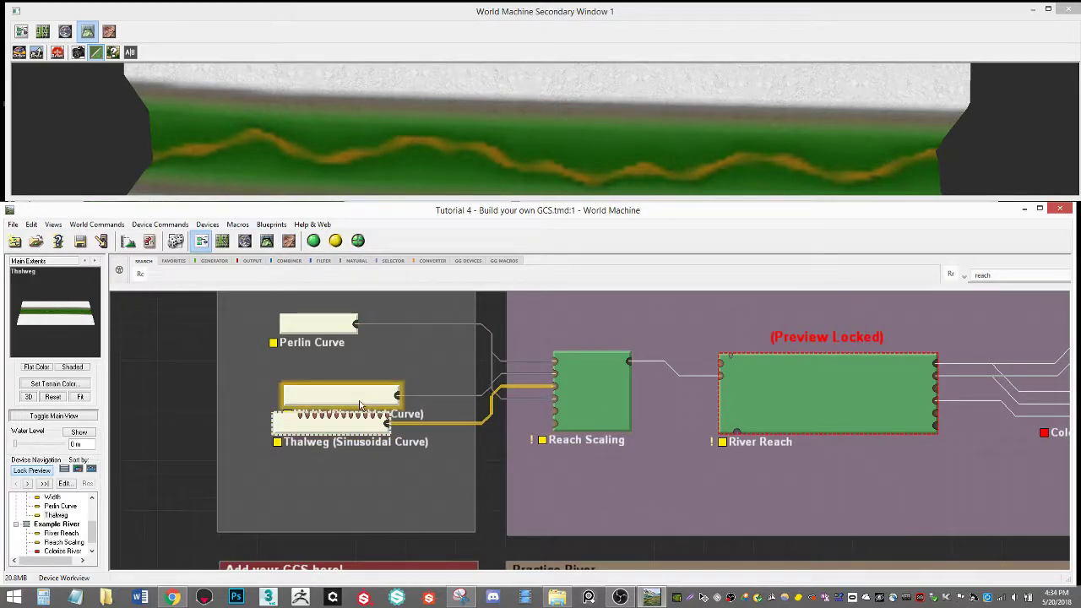
key(ctrl+v)
drag(371, 427, 554, 422)
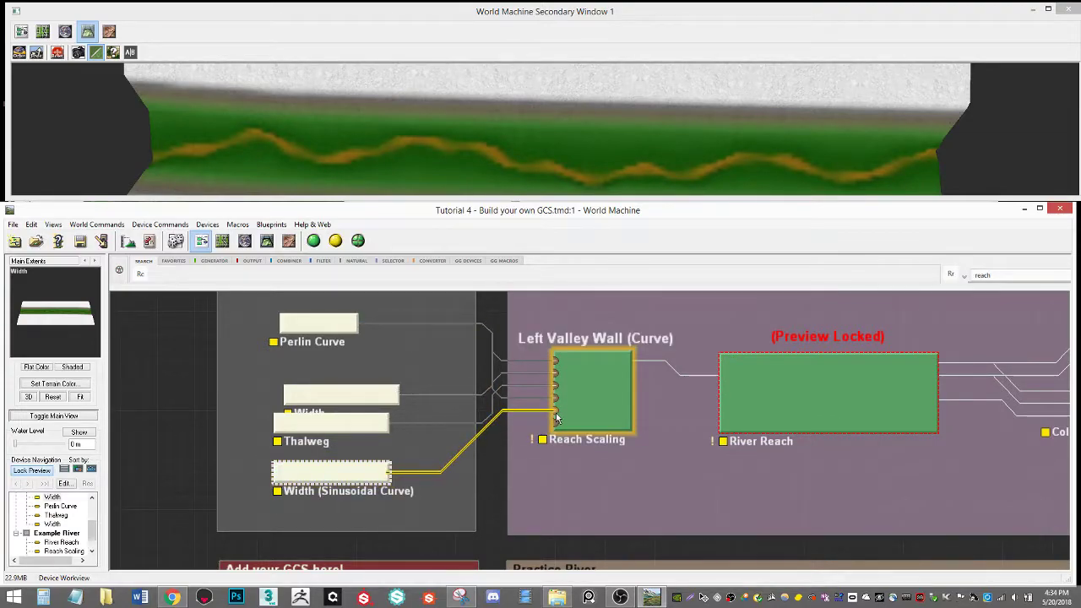
click(580, 403)
drag(621, 85, 566, 121)
Give the copied Width curve two sinusoids: frequency 0.27807 with amplitude 0.07170, and frequency 1.01658 with amplitude 0.03271.
double_click(329, 470)
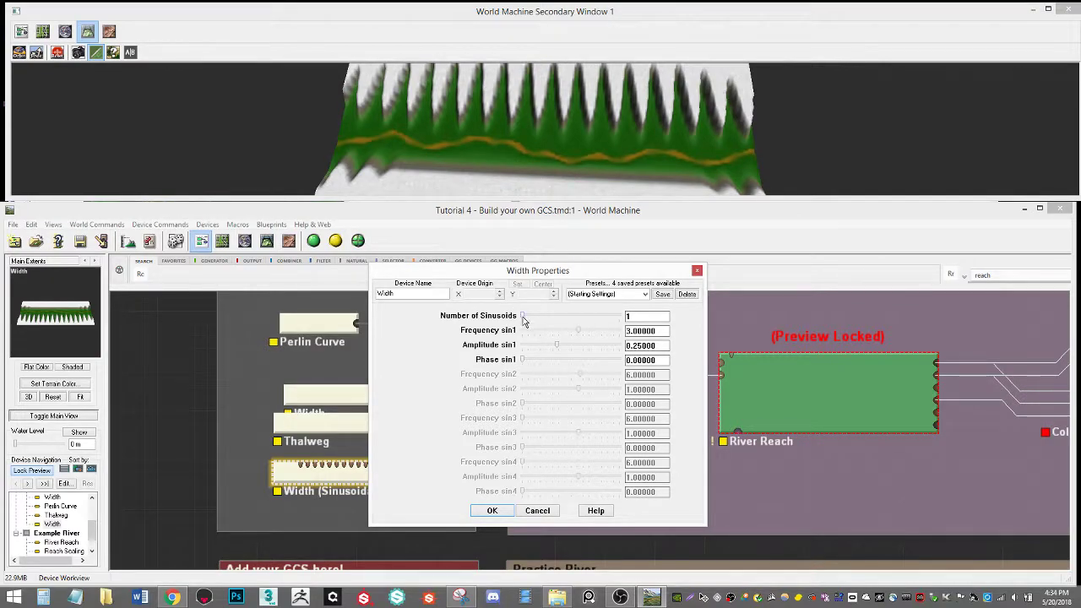
drag(578, 330, 547, 317)
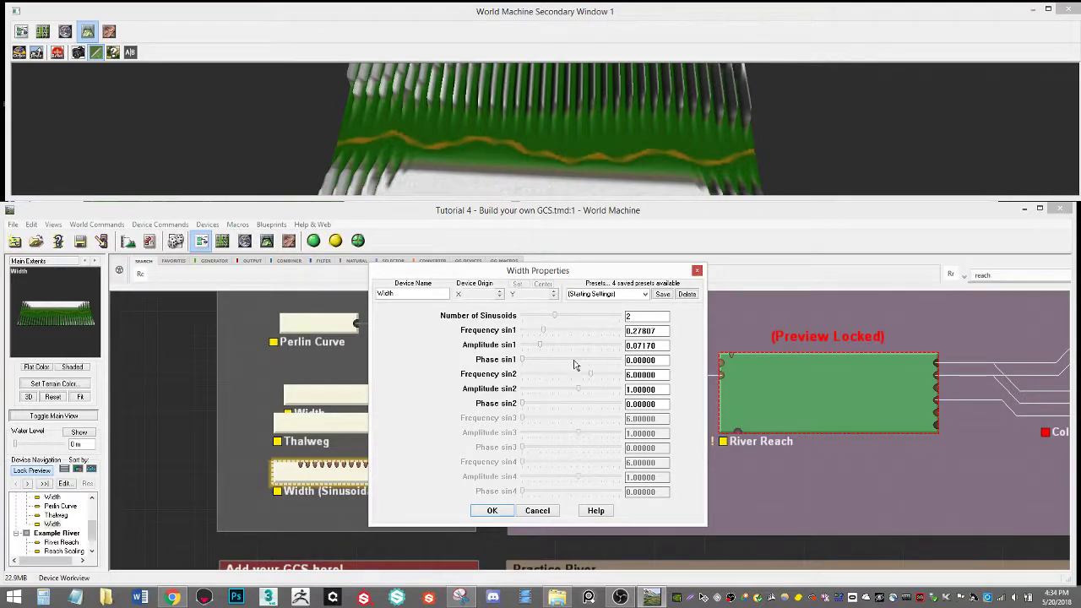
mouse_move(557, 395)
mouse_down()
mouse_move(544, 395)
mouse_move(579, 378)
mouse_move(549, 382)
mouse_up()
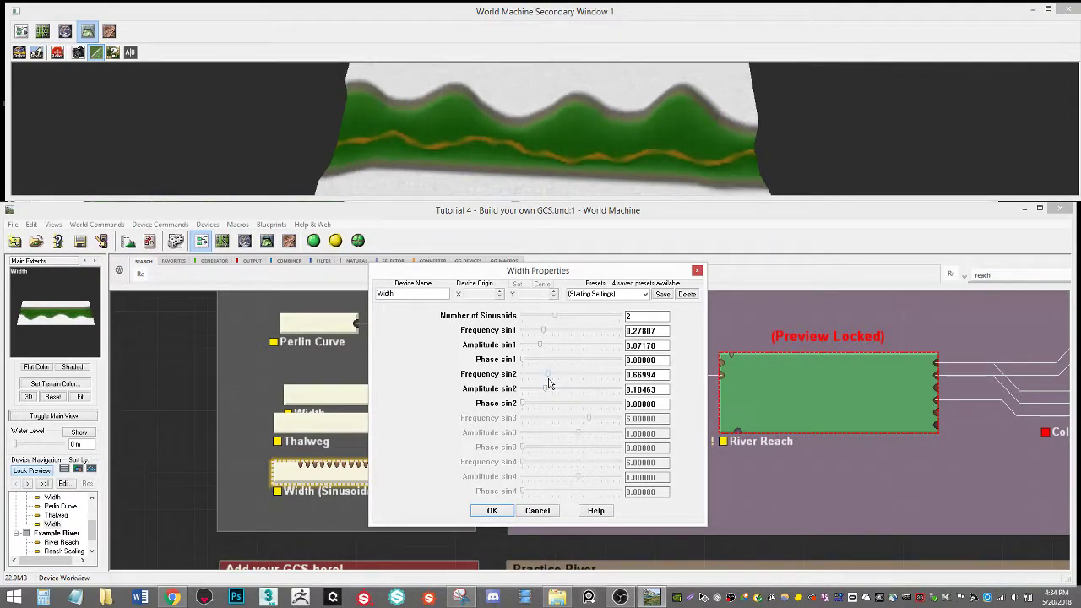
drag(547, 374, 531, 392)
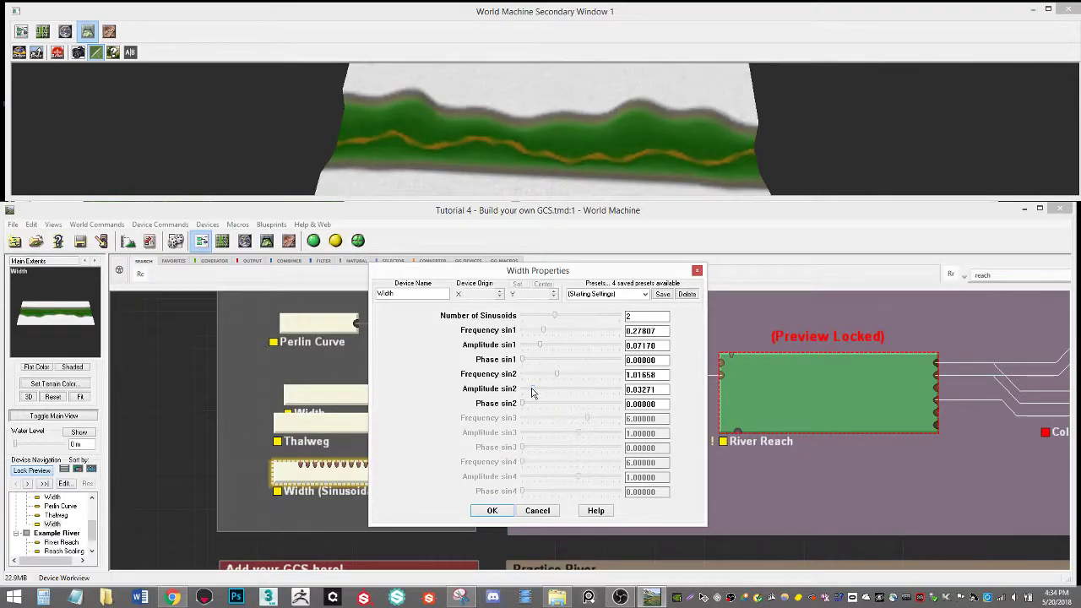
Add a third sinusoid to the copied Width curve with frequency 2.43214 and amplitude 0.01624, and apply the settings.
click(568, 316)
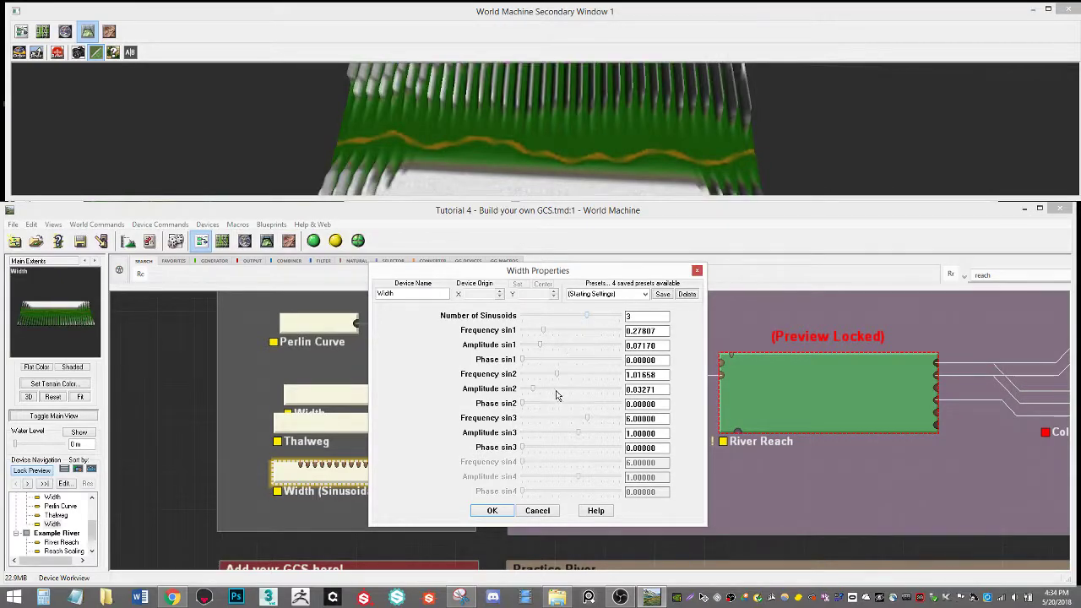
drag(588, 422, 530, 444)
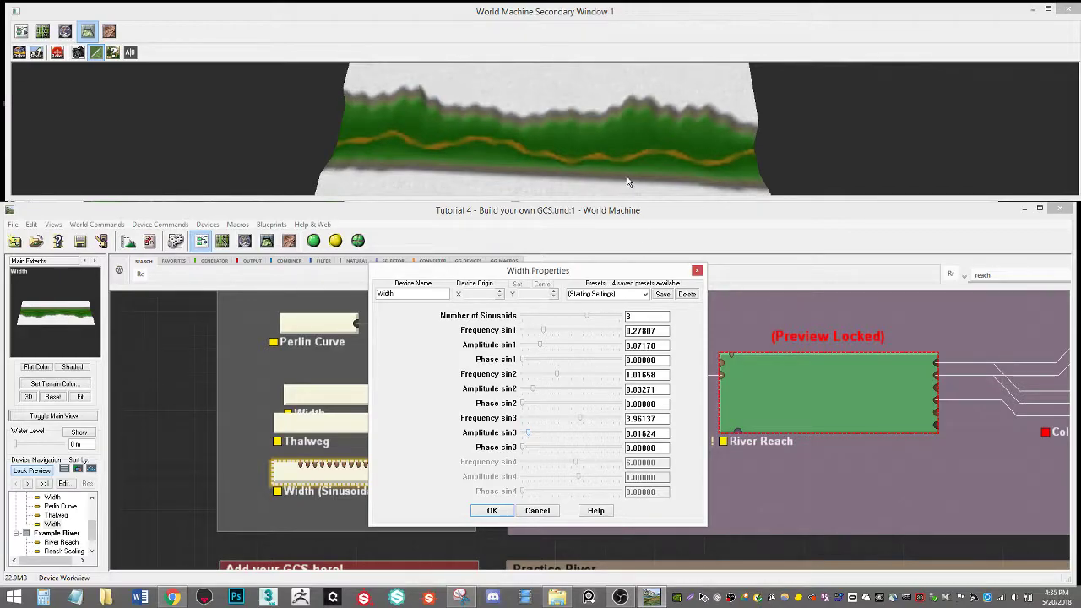
mouse_move(579, 418)
mouse_down()
mouse_move(596, 418)
mouse_move(568, 420)
mouse_up()
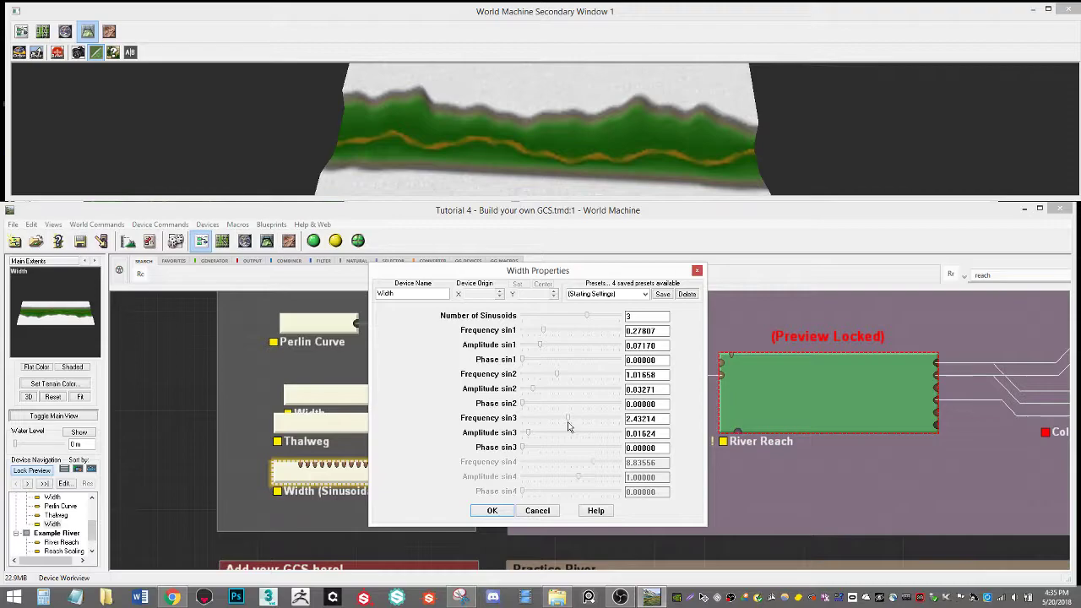
click(486, 509)
Examine the valley wall from several angles in the 3D preview and look over the example river's device network.
drag(498, 181, 571, 125)
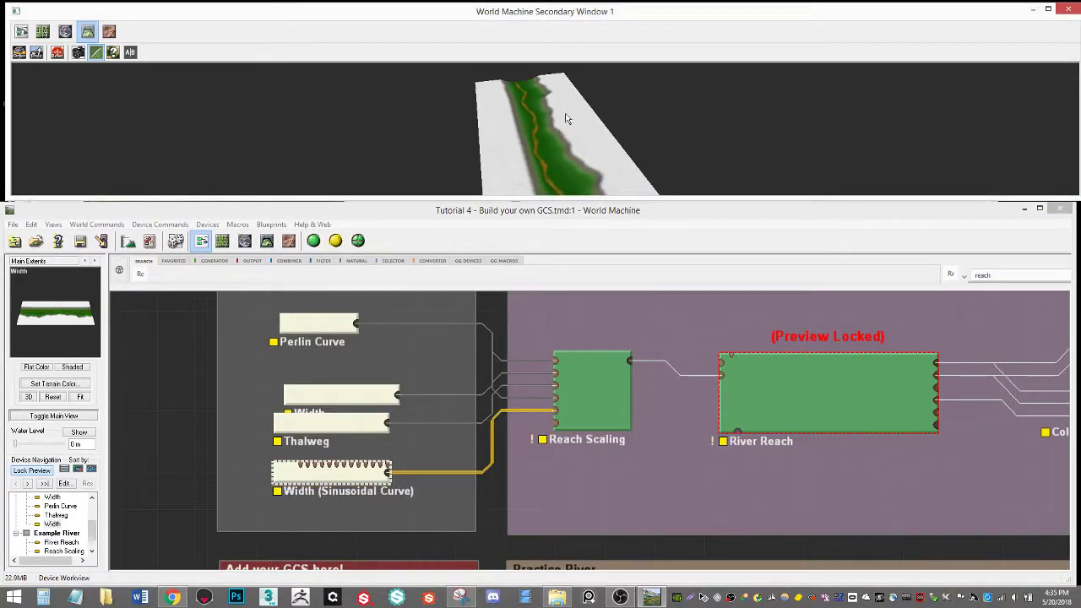
drag(506, 108, 524, 184)
middle_drag(603, 377, 523, 378)
middle_drag(520, 460, 422, 468)
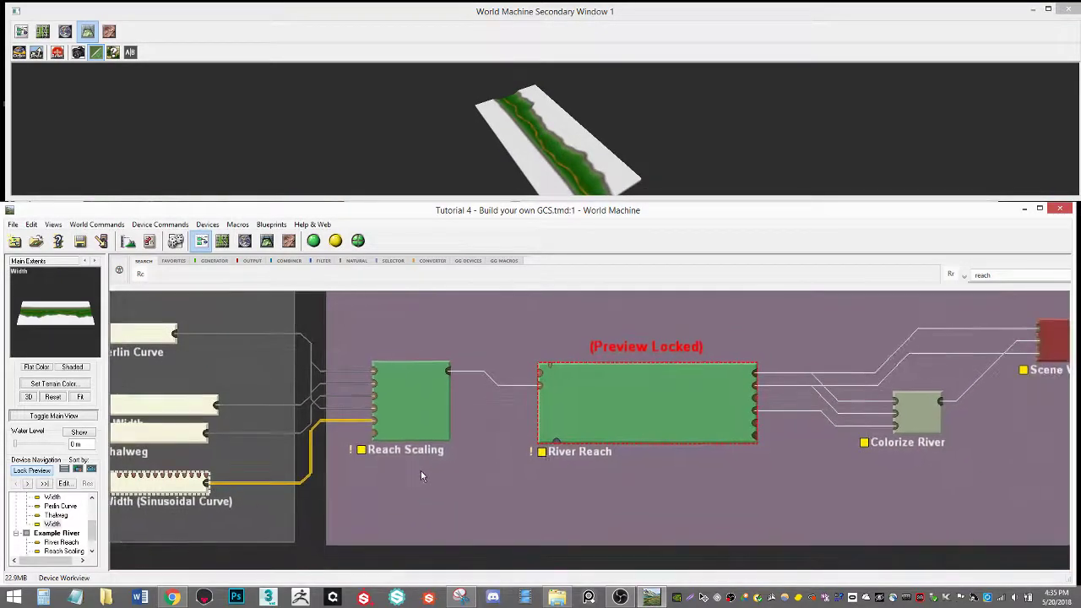
scroll(423, 467, down, 2)
middle_drag(591, 441, 381, 453)
middle_drag(468, 480, 624, 488)
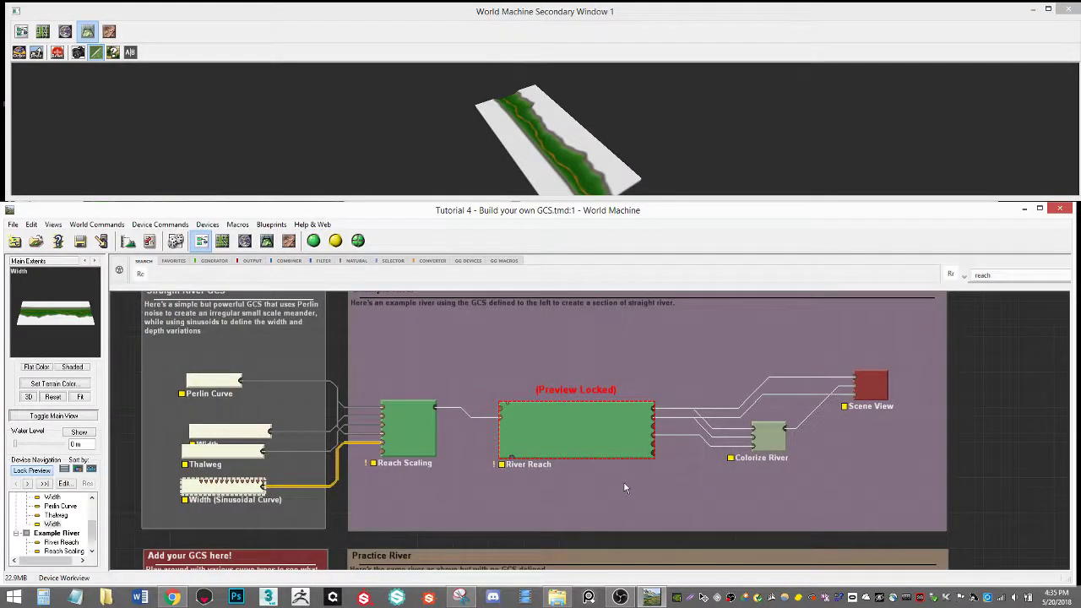
Follow the connections from Reach Scaling through River Reach to Colorize River and Scene View, and inspect the river in the 3D preview.
click(405, 438)
scroll(519, 430, up, 1)
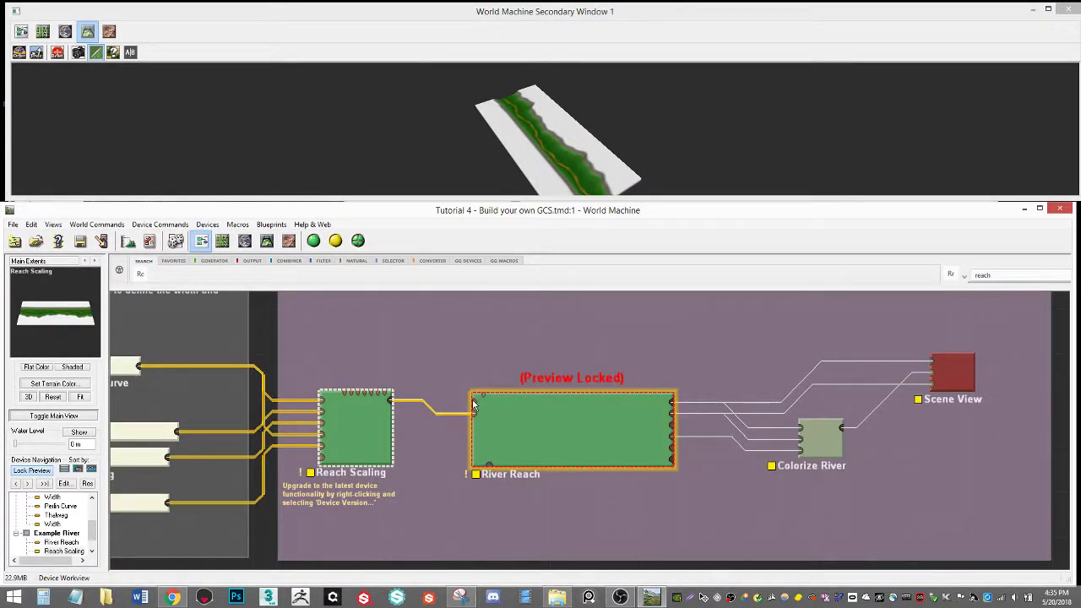
middle_drag(623, 483, 465, 501)
scroll(465, 501, down, 2)
scroll(506, 478, up, 2)
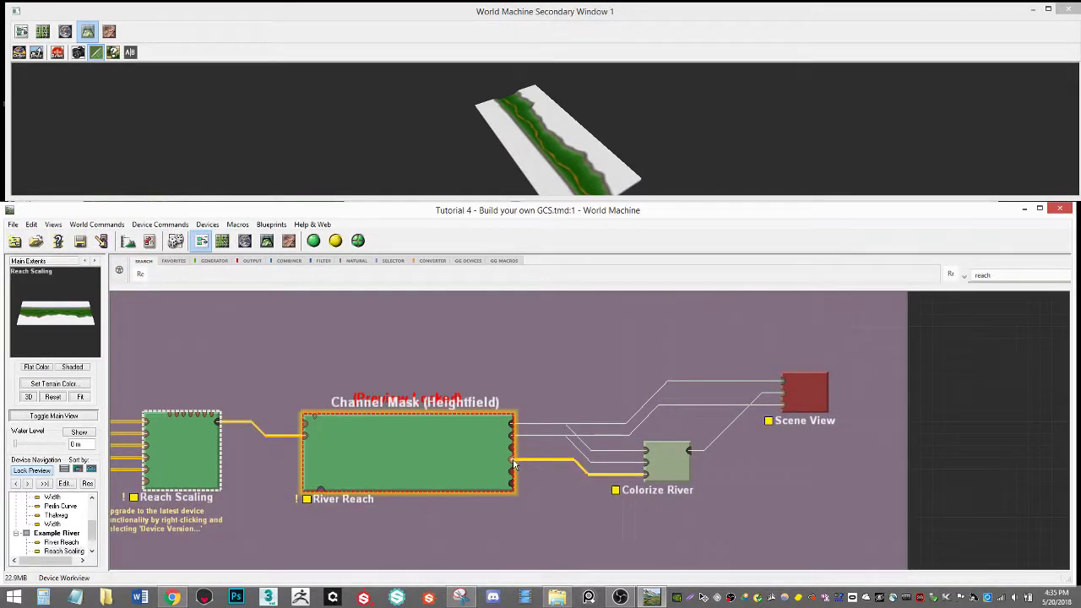
scroll(505, 494, up, 1)
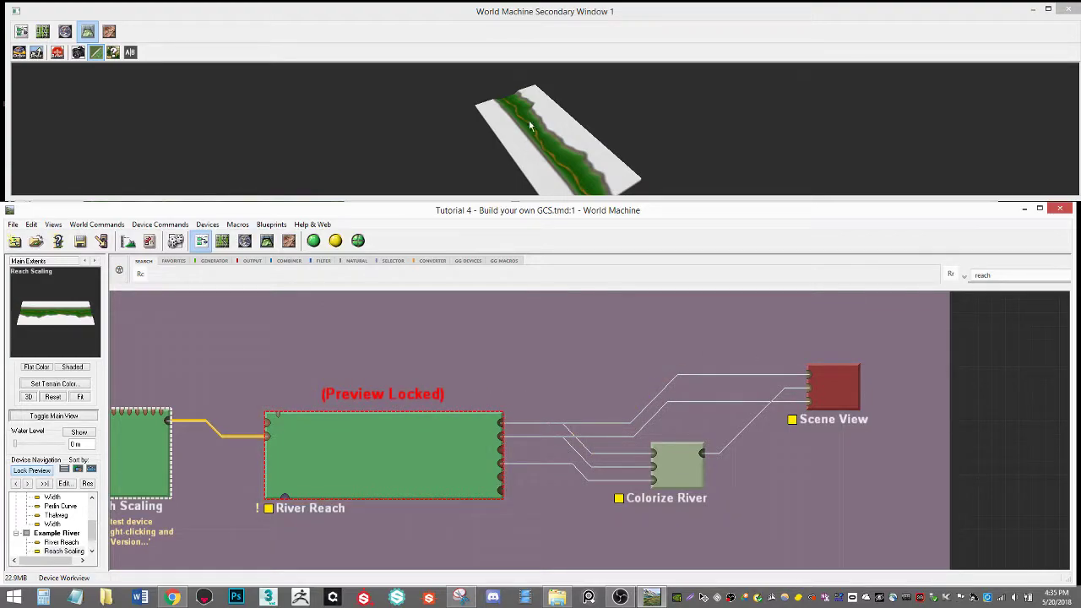
click(550, 159)
drag(536, 133, 519, 160)
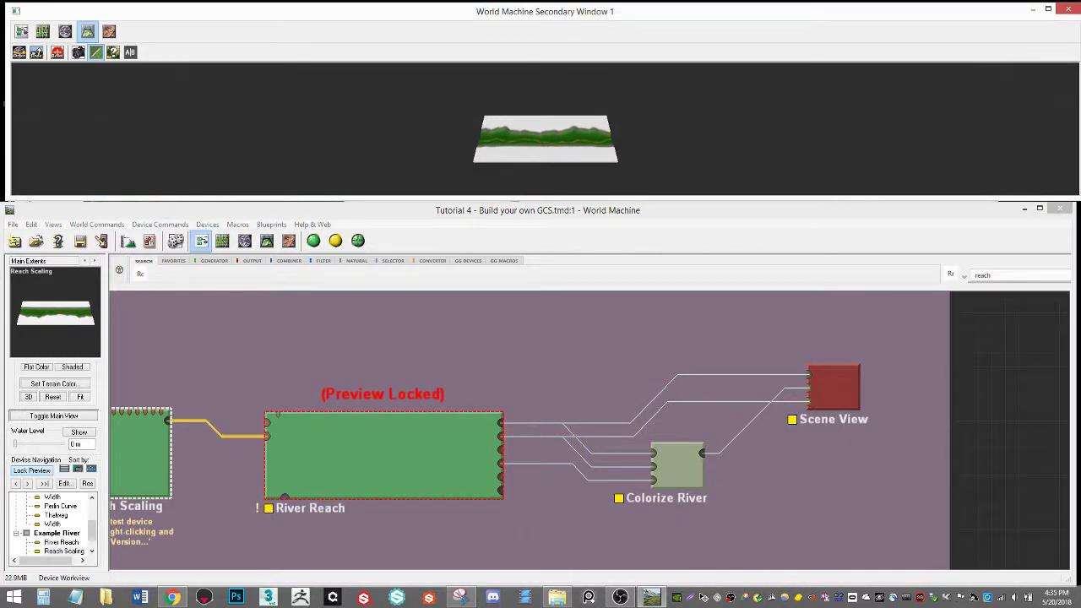